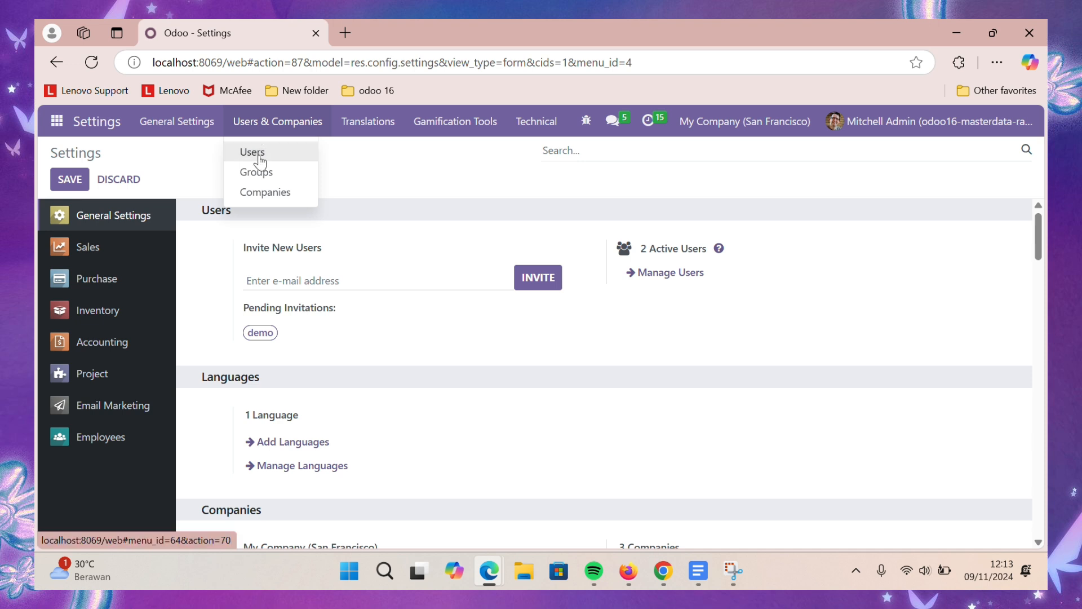
- Start a new internal user and enter the person's full name
click(257, 153)
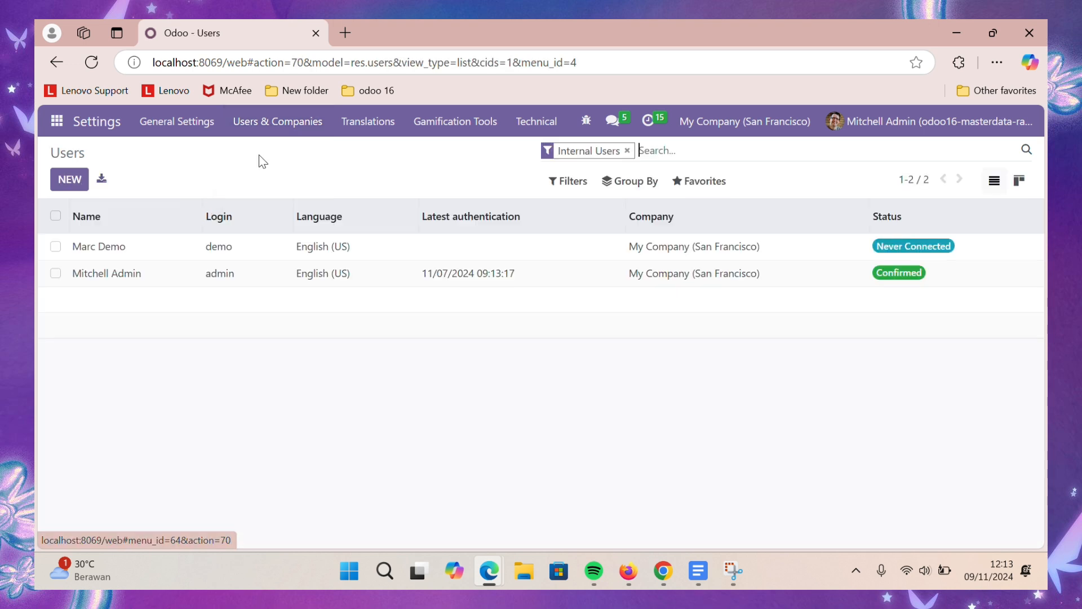
click(70, 179)
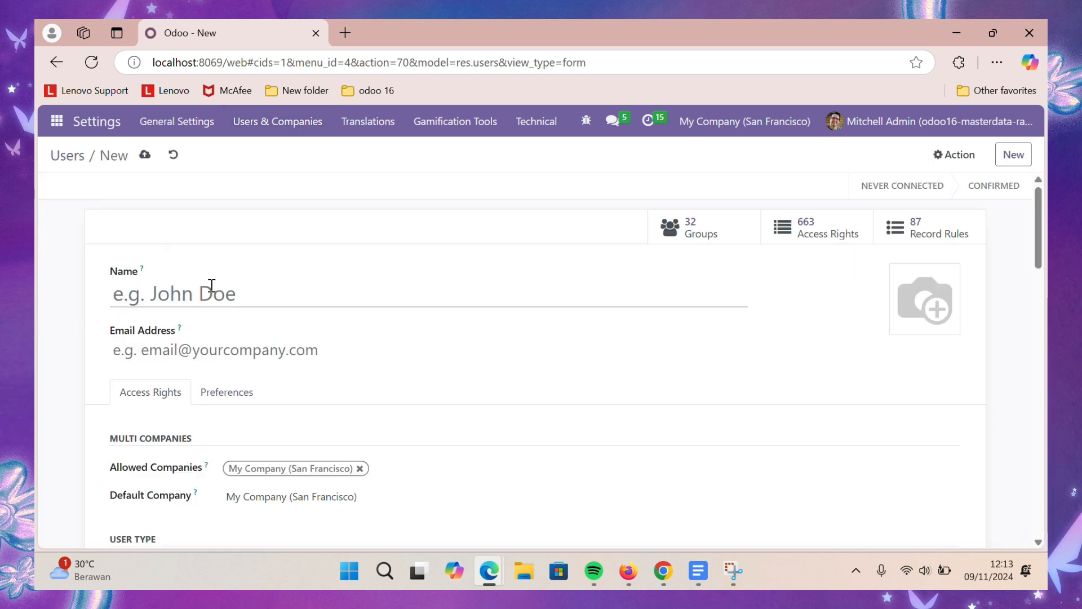
text(Avi K)
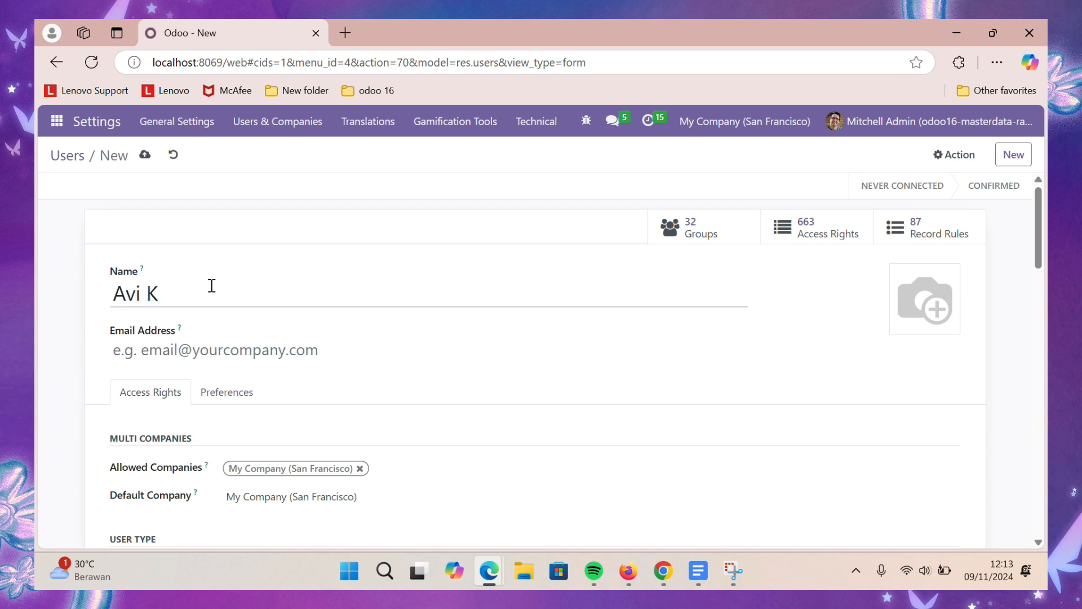
key(BackSpace)
text(Akuntan)
- Enter the user's e-mail address, replacing the mistyped ';' with a '.'
click(226, 349)
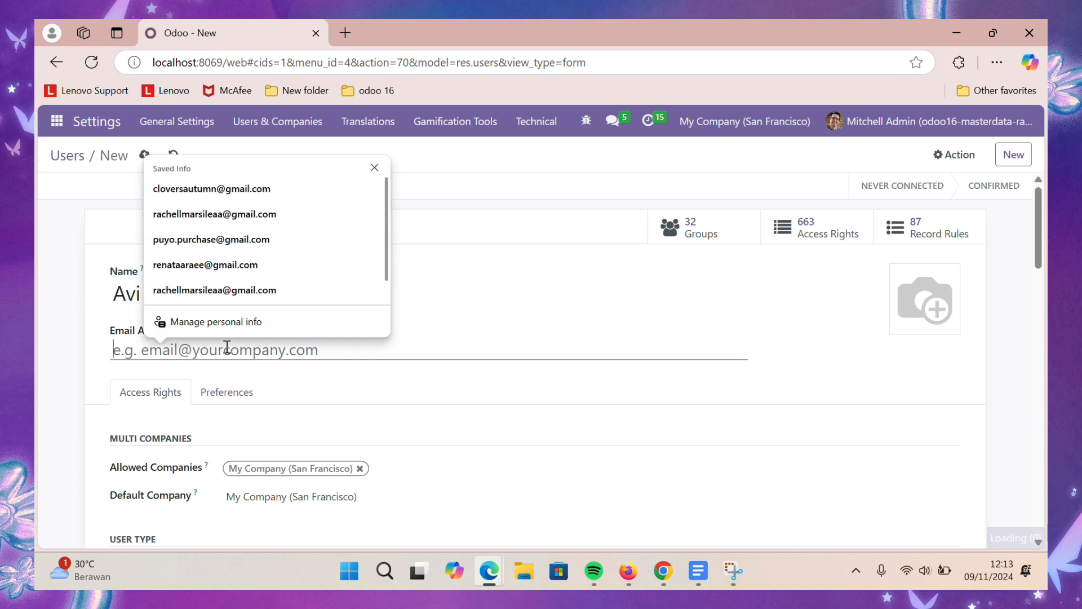
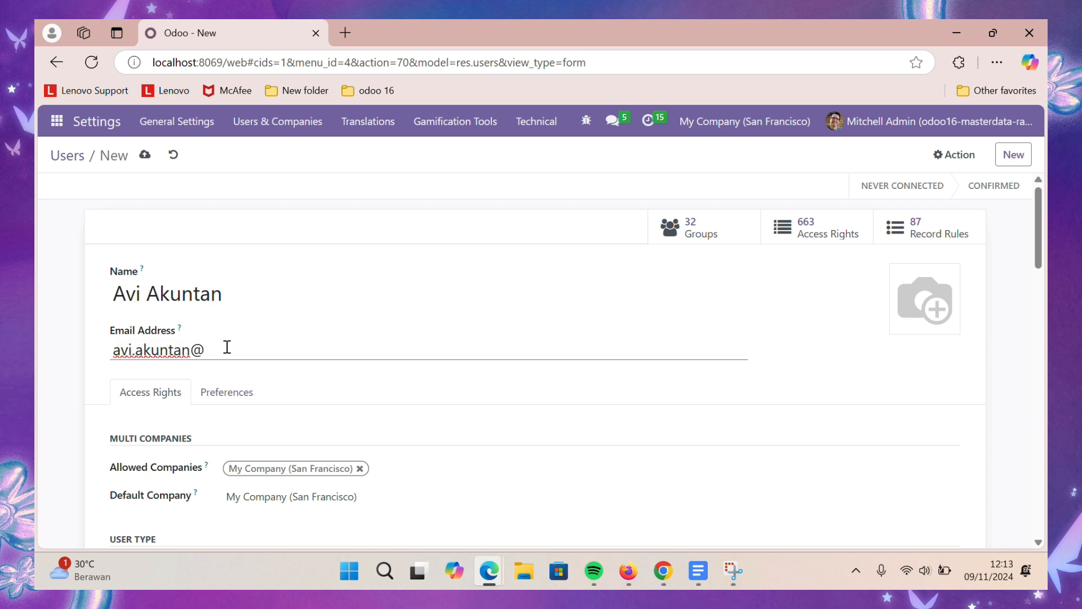
scroll(262, 417, down, 1)
scroll(263, 417, down, 1)
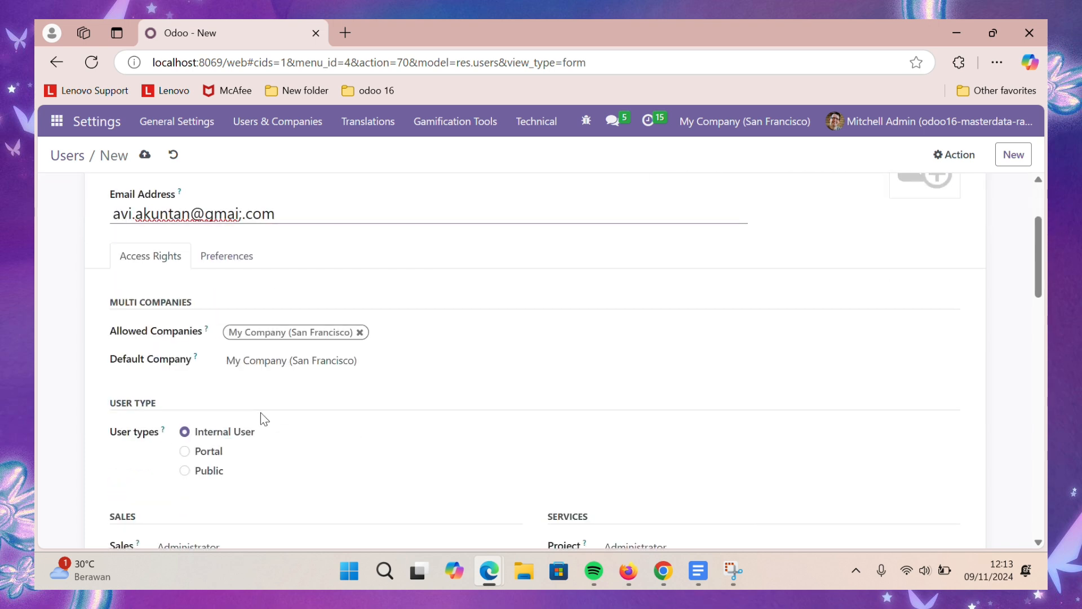
scroll(263, 418, up, 1)
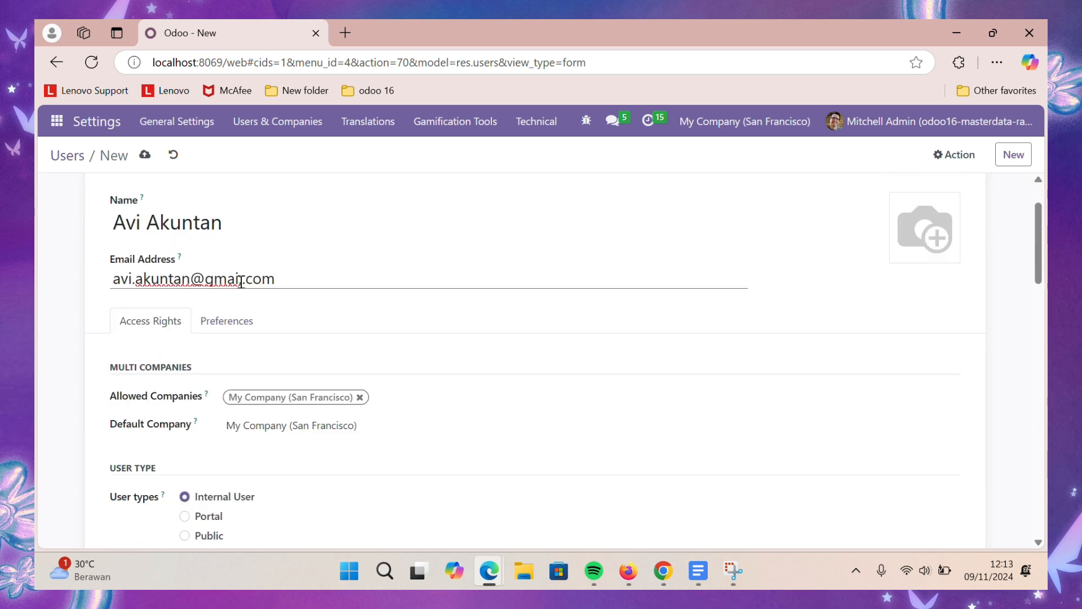
click(240, 279)
key(BackSpace)
text(.)
- Remove the user's Sales access and set Accounting access to Billing
scroll(362, 314, down, 1)
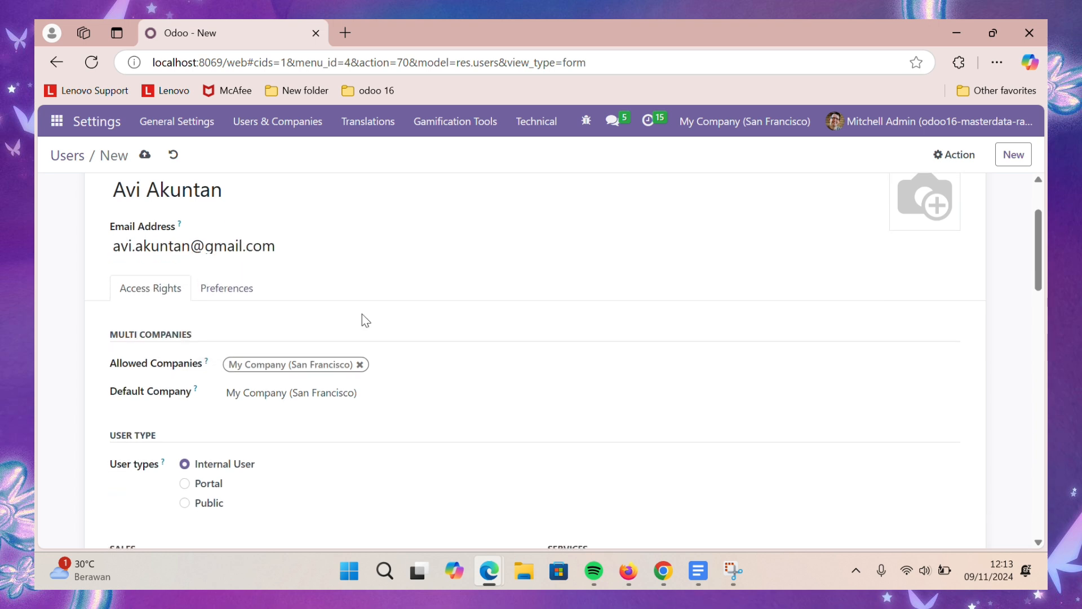
scroll(361, 320, down, 1)
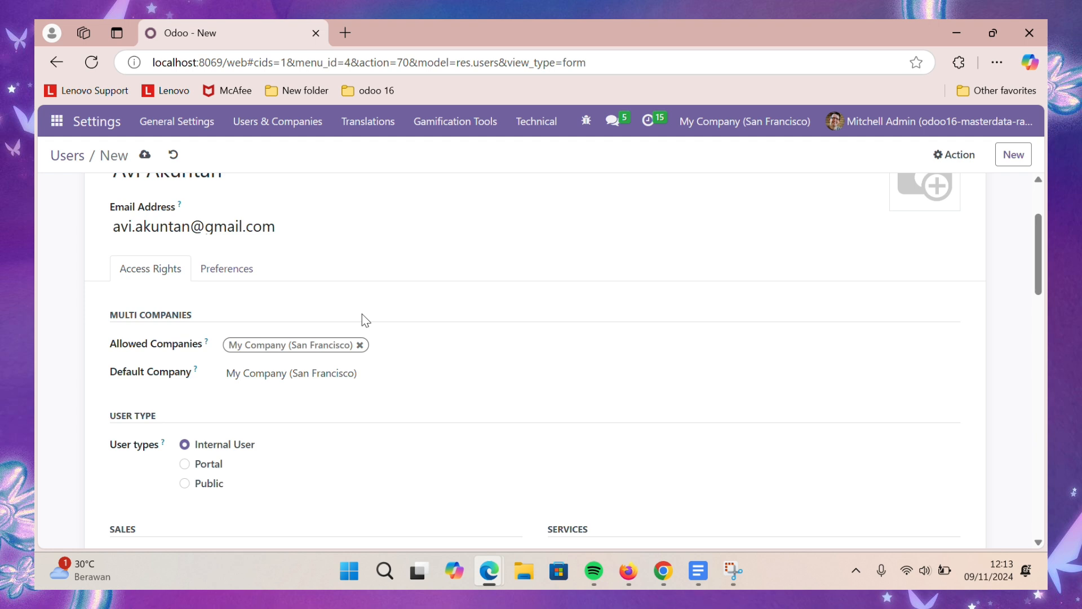
scroll(366, 319, down, 1)
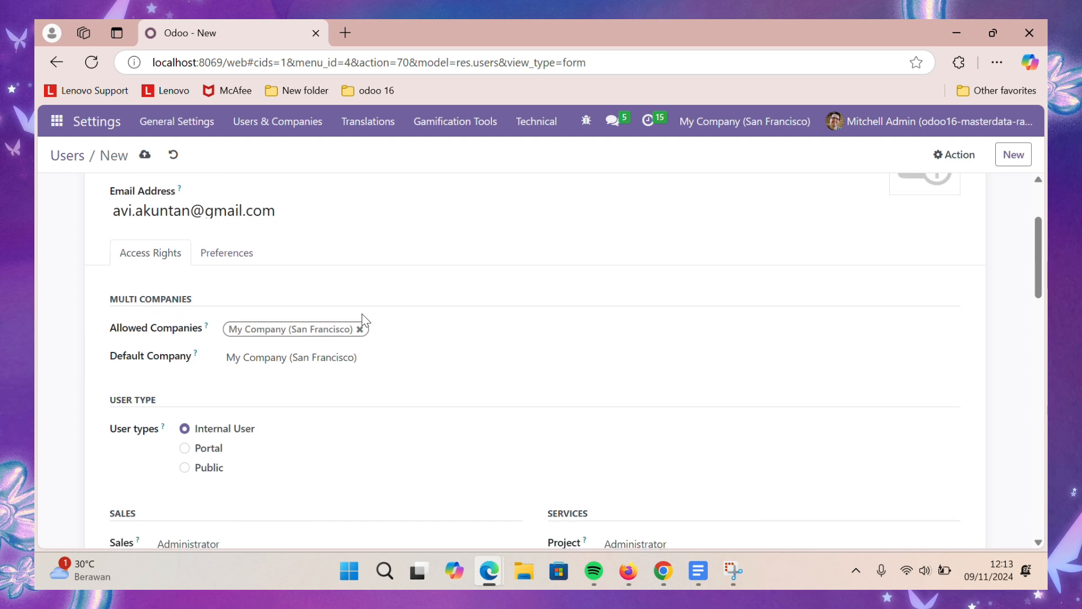
scroll(361, 314, down, 3)
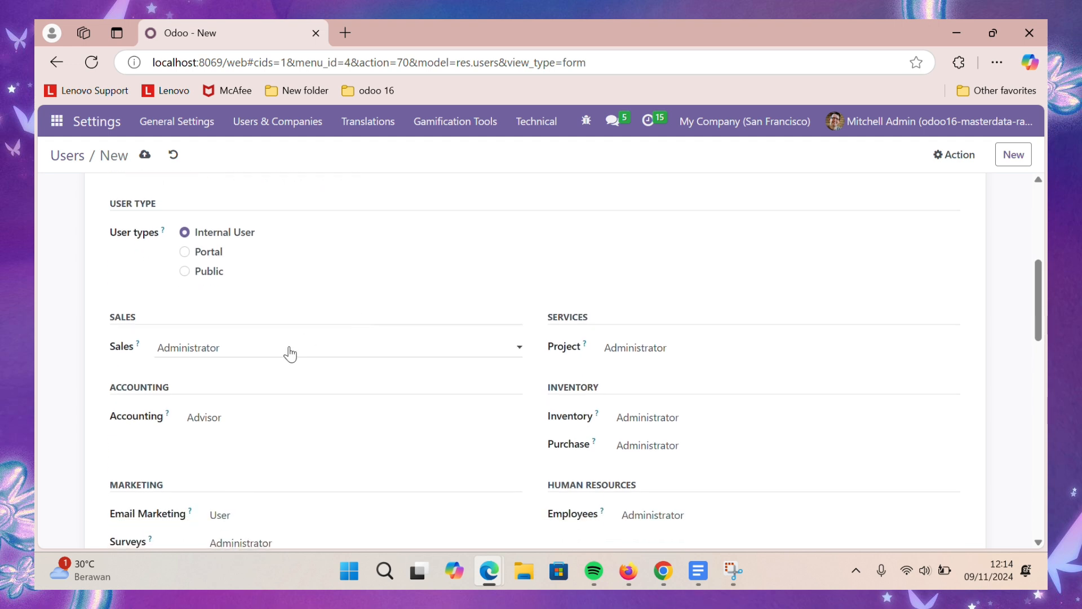
click(285, 350)
click(269, 374)
scroll(268, 379, down, 1)
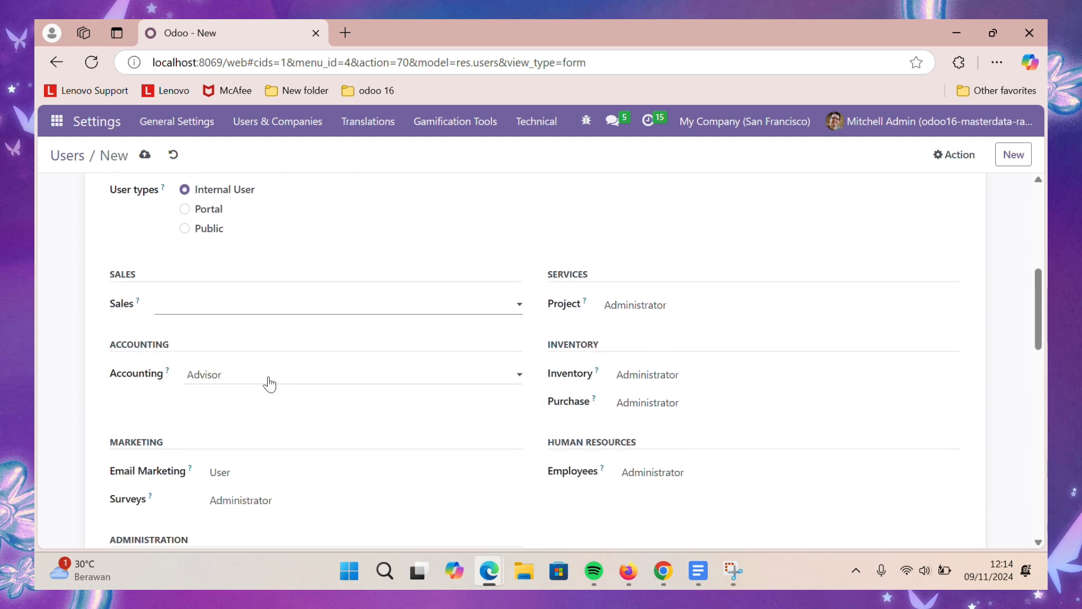
click(268, 381)
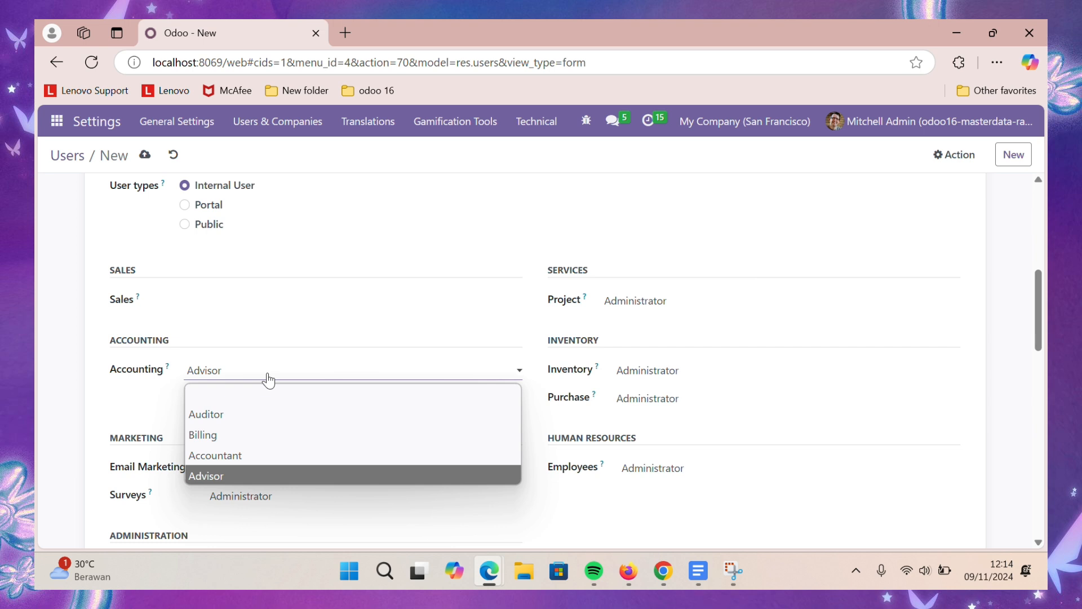
click(286, 435)
- Clear the user's Email Marketing and Surveys access levels
scroll(284, 440, down, 1)
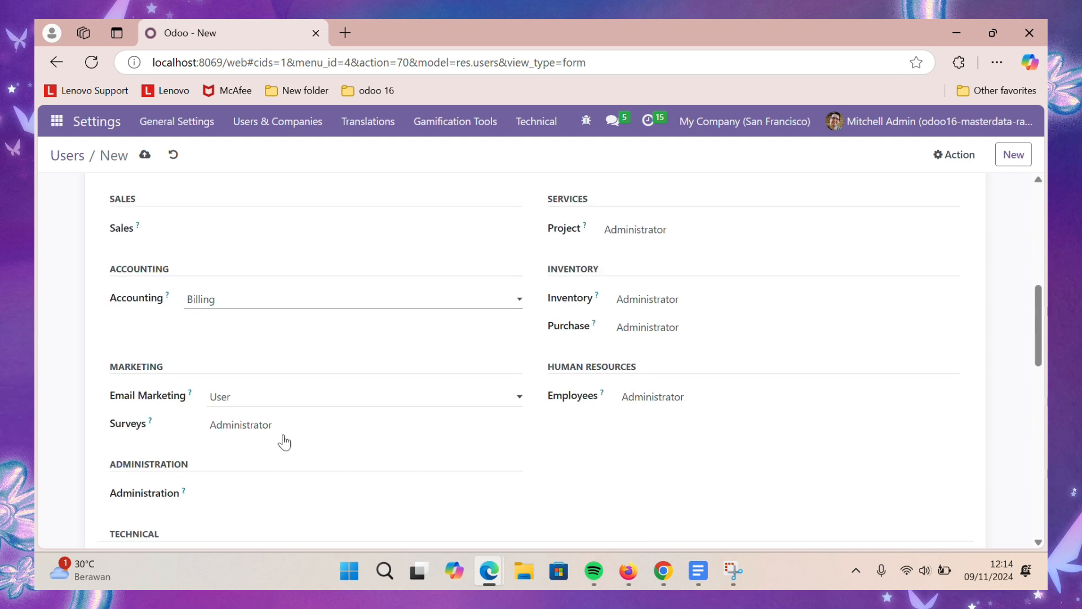
click(303, 405)
click(297, 415)
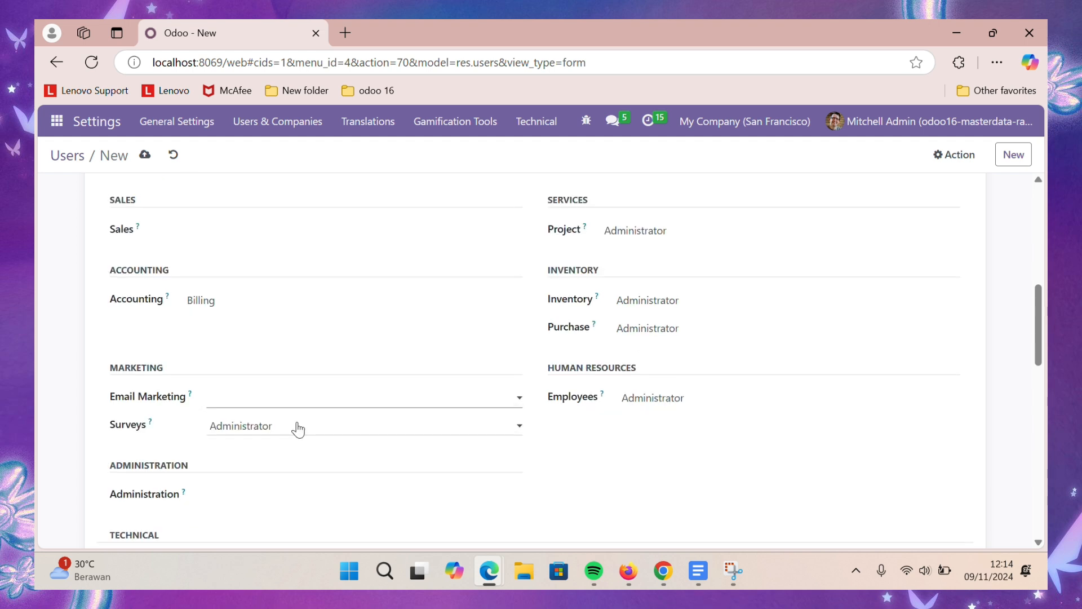
click(298, 429)
click(290, 475)
scroll(288, 451, down, 2)
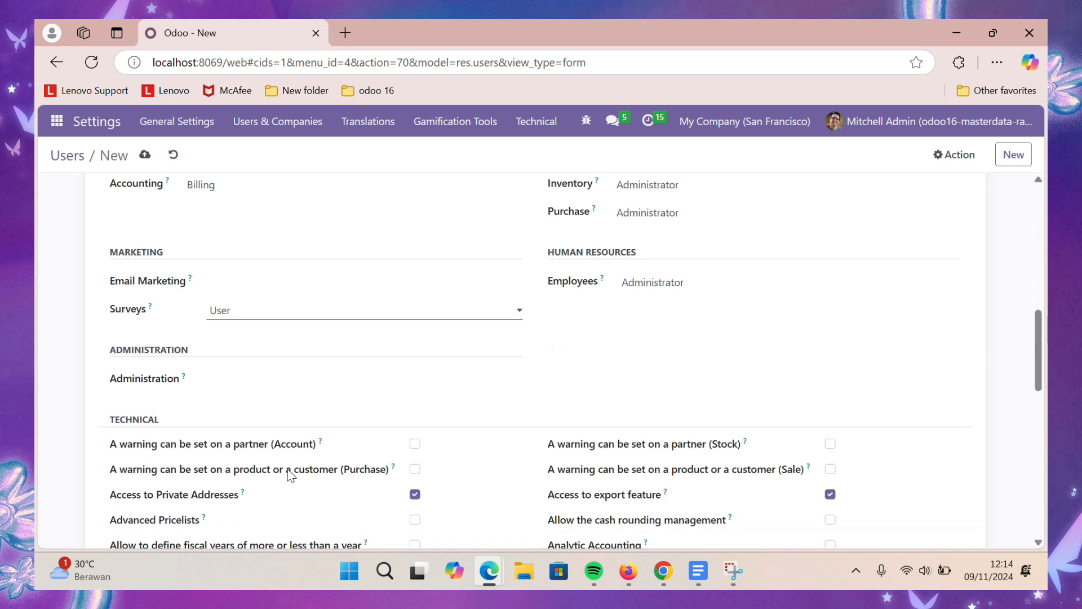
scroll(278, 384, up, 2)
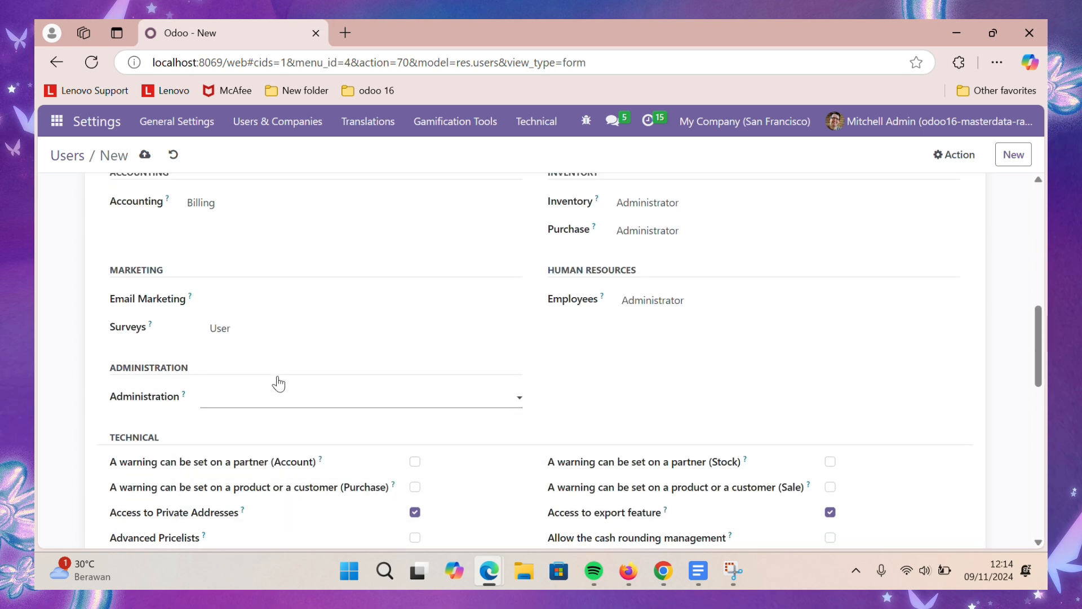
click(260, 452)
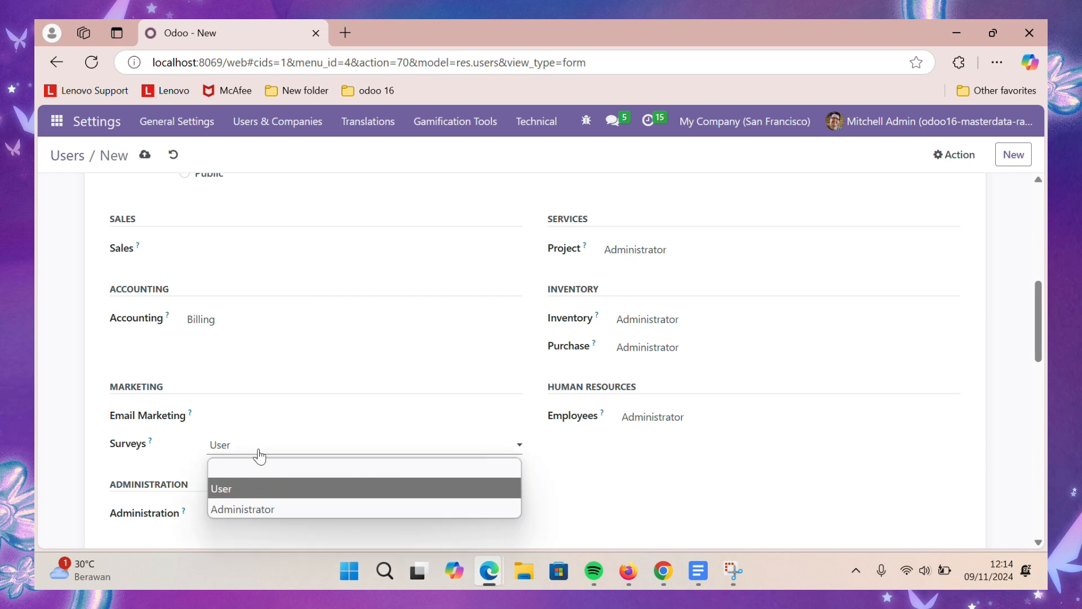
click(261, 464)
- Clear the user's Project, Inventory, Purchase and Employees access levels
click(634, 257)
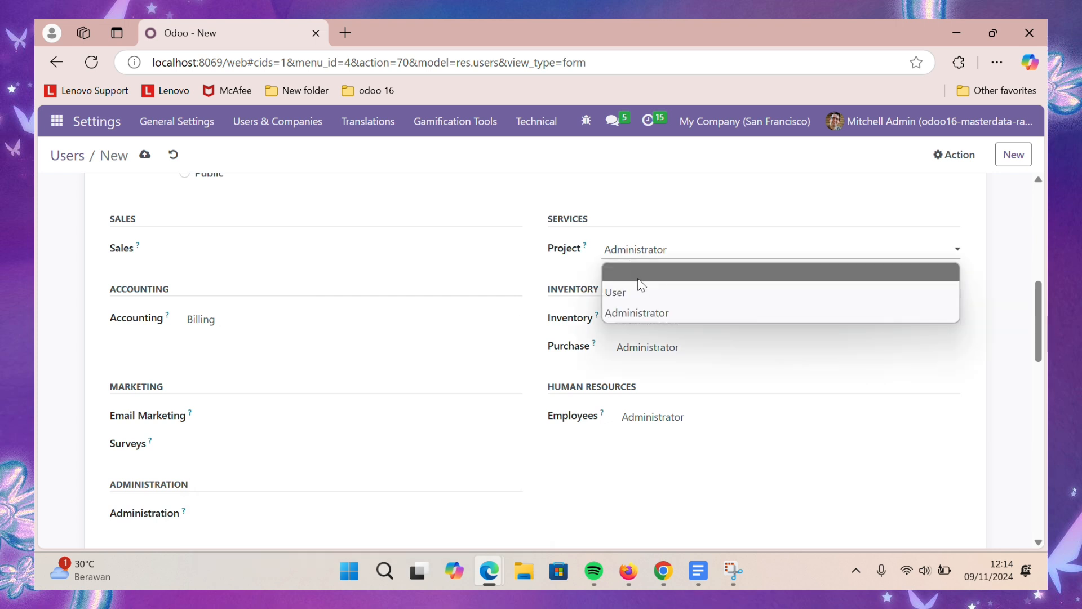
click(641, 277)
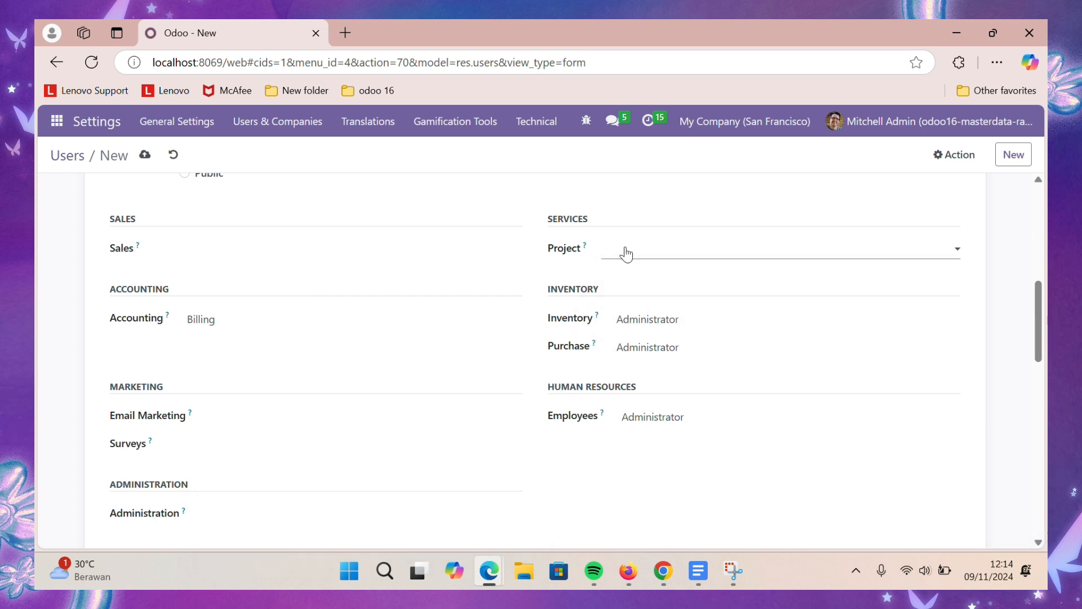
click(636, 320)
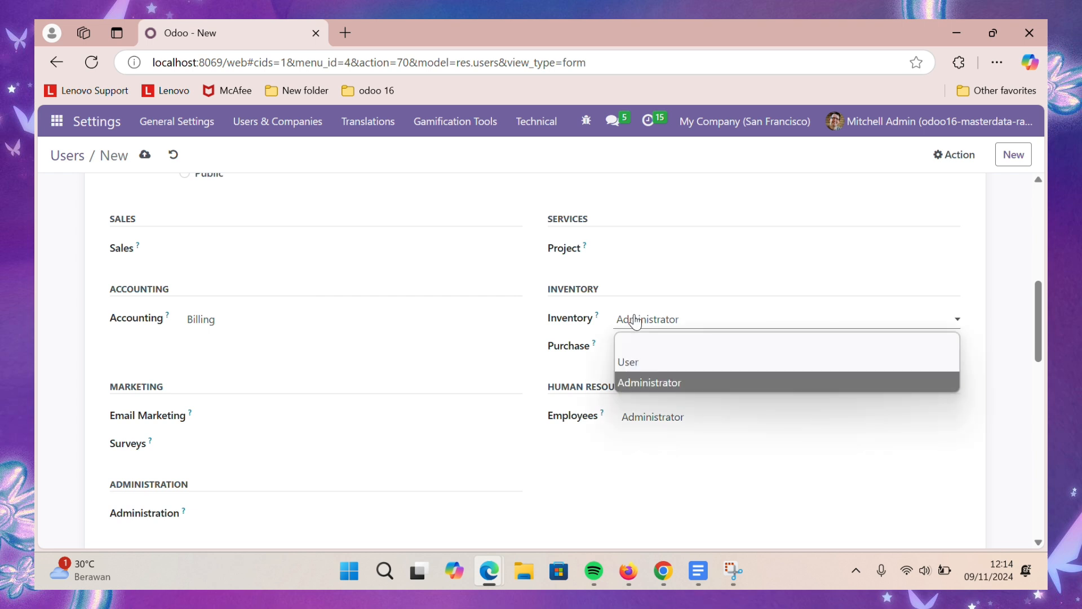
click(645, 343)
click(645, 346)
click(648, 383)
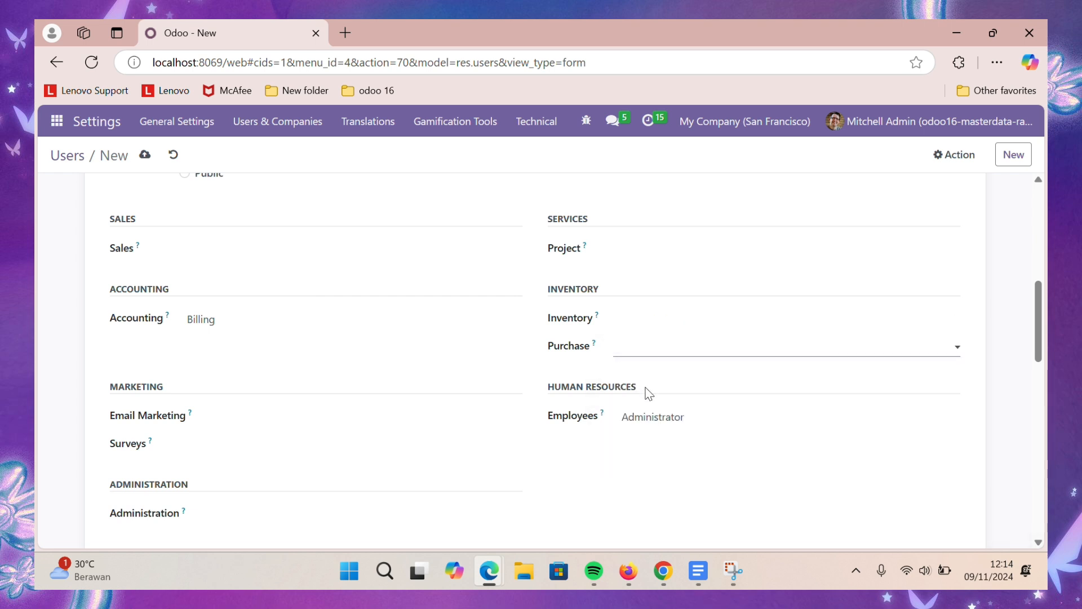
click(647, 422)
click(648, 440)
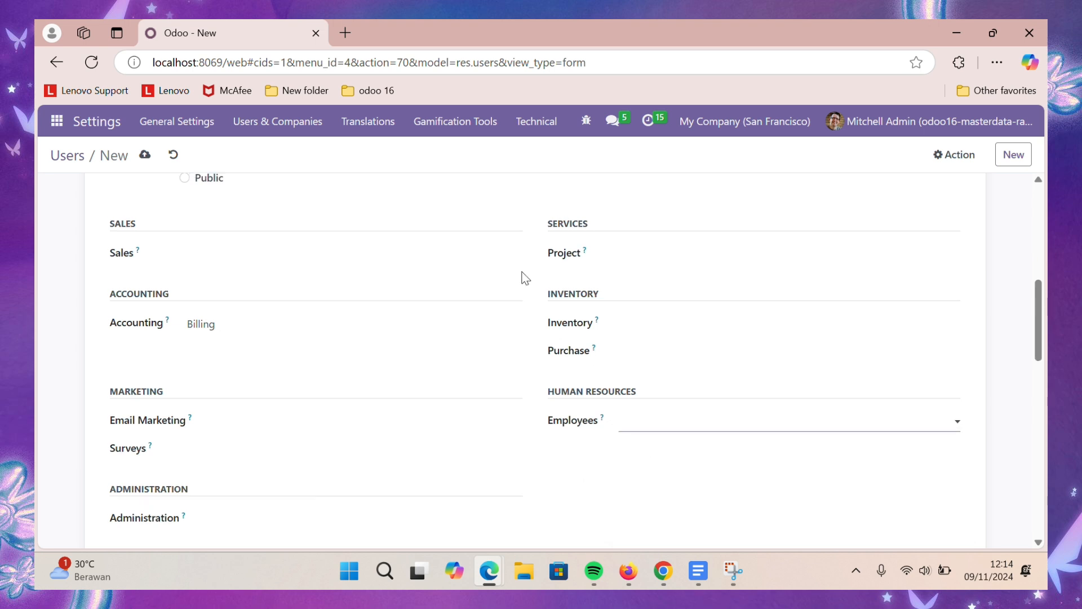
scroll(521, 277, up, 8)
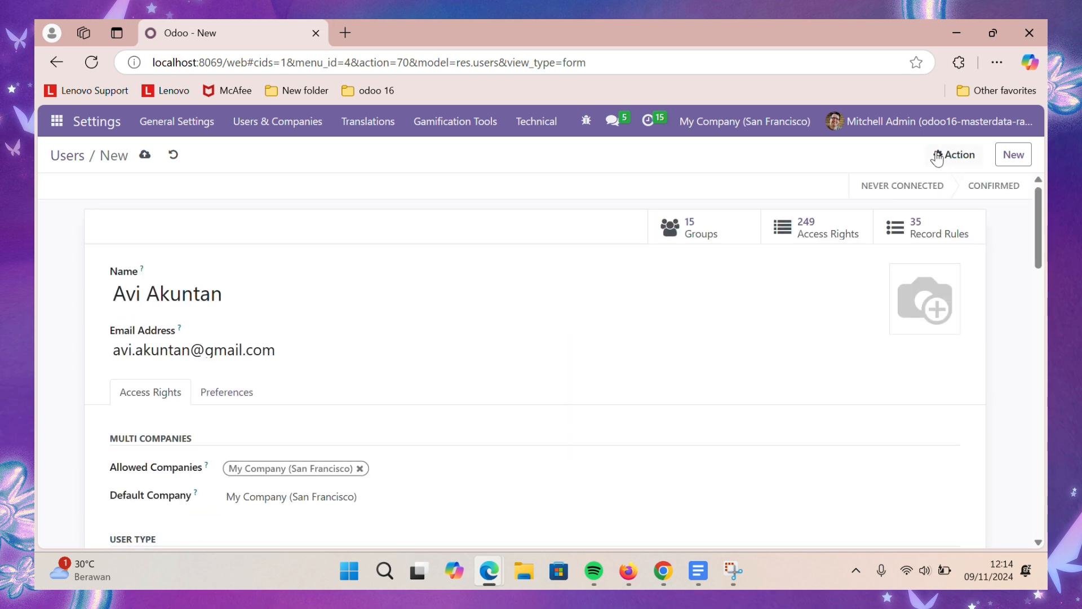
- Save the new Billing-only user and show the Action gear menu's options
click(147, 161)
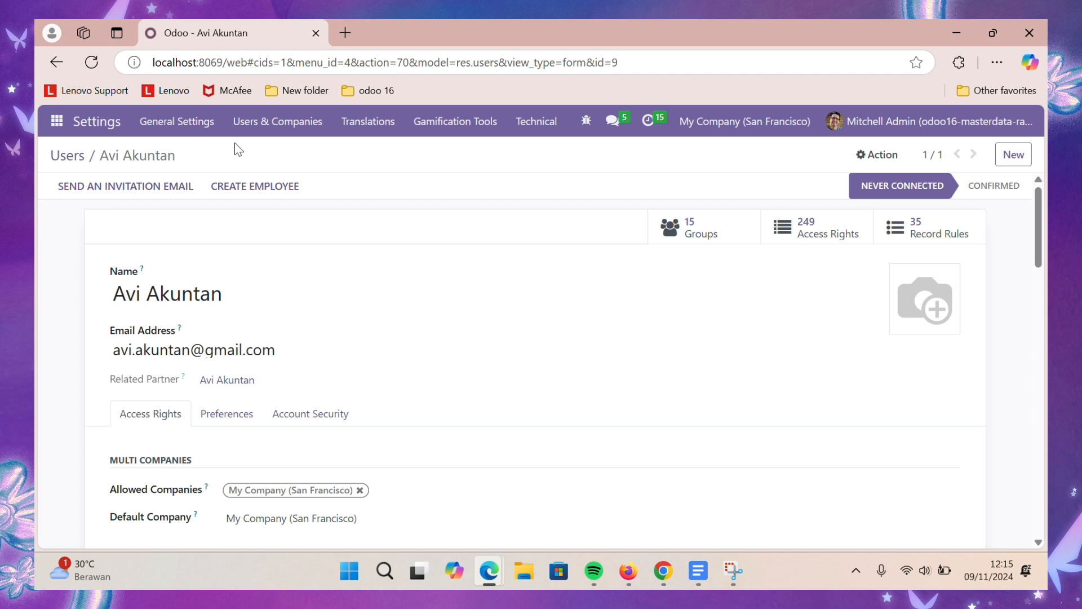
click(878, 155)
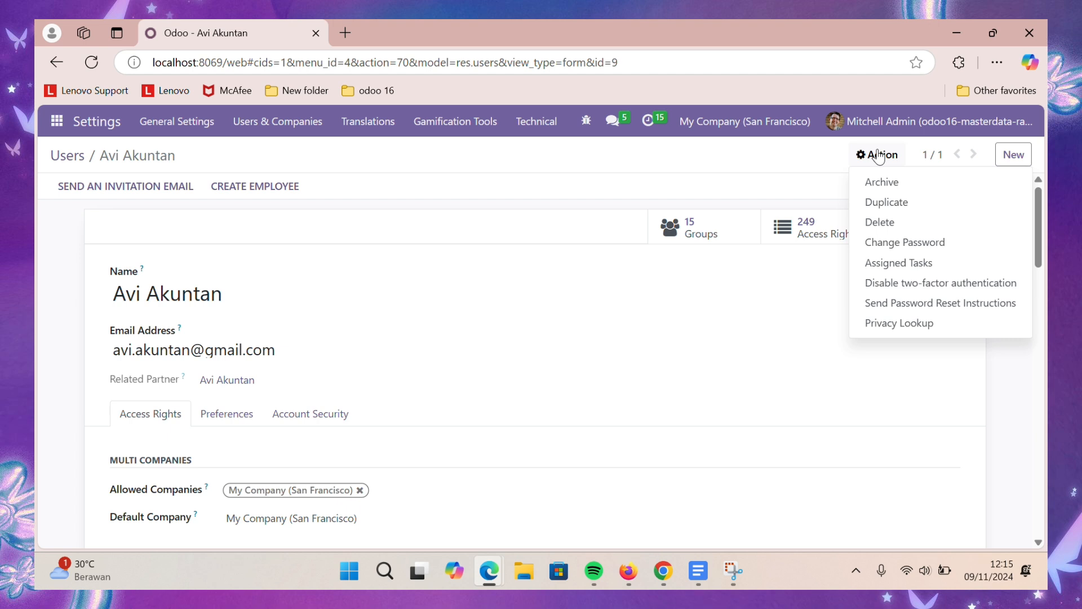
- Set a new password for the test user through Action > Change Password
click(939, 243)
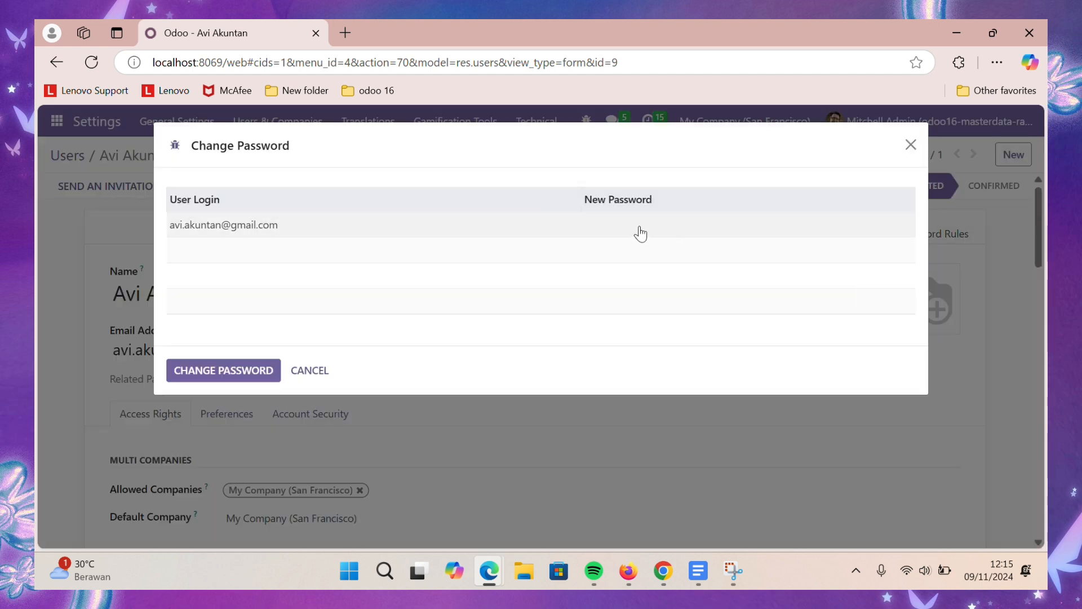
click(189, 373)
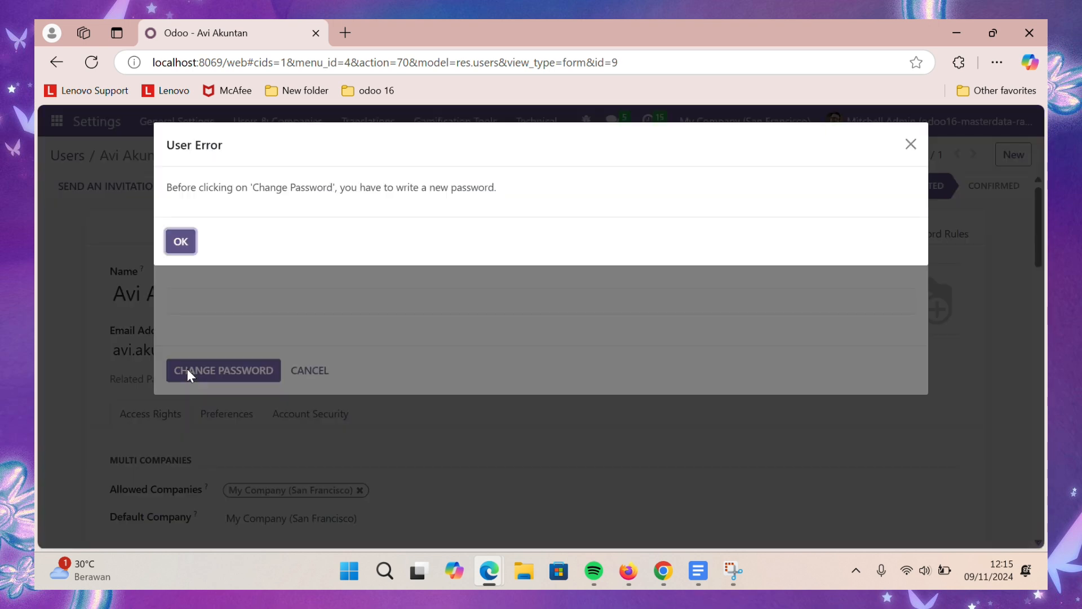
key(Return)
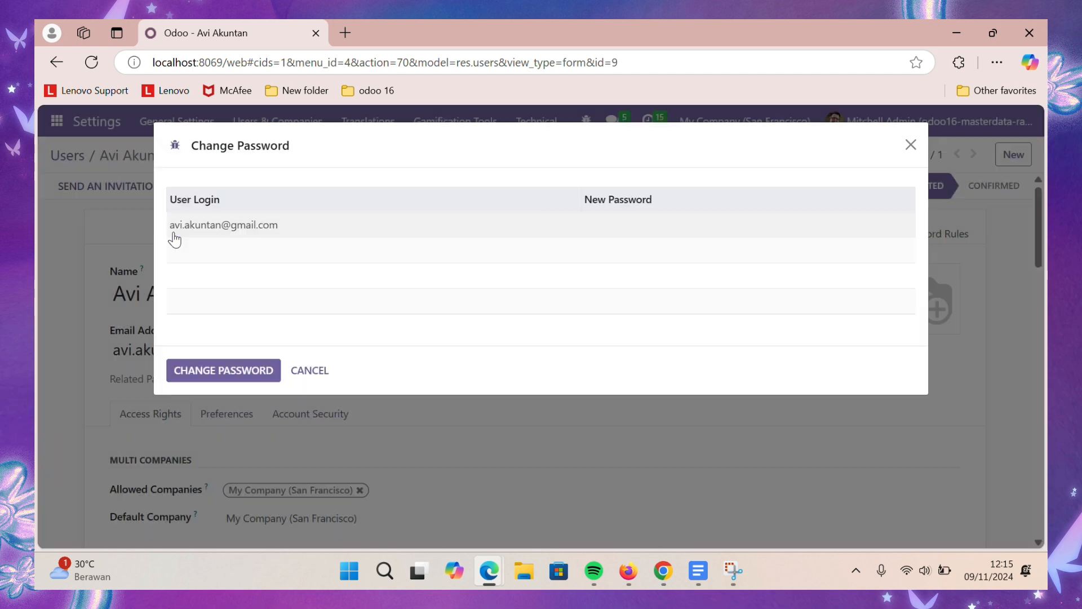
click(617, 229)
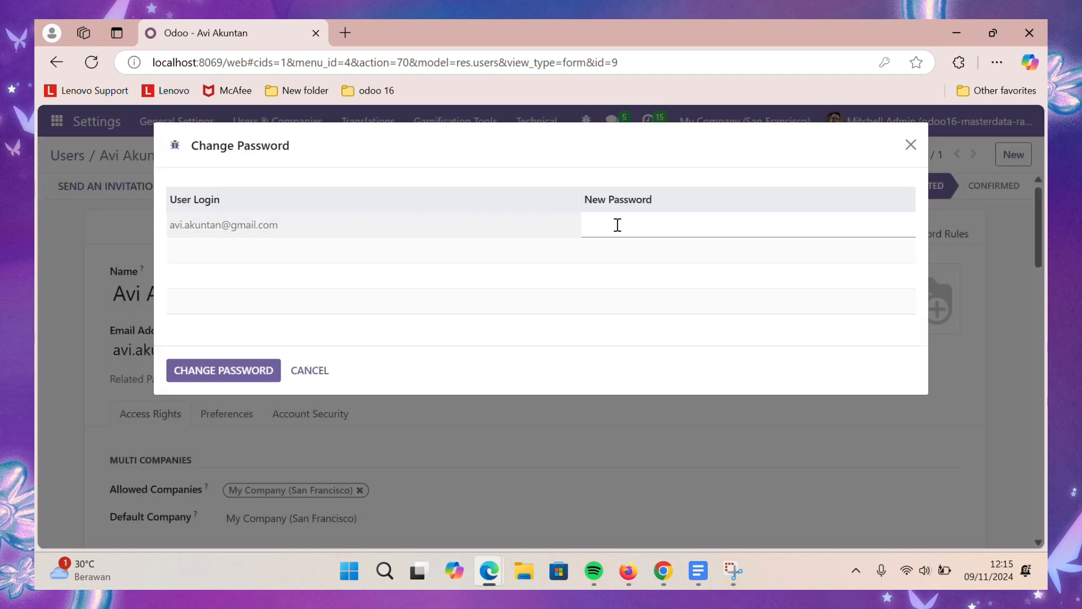
click(617, 225)
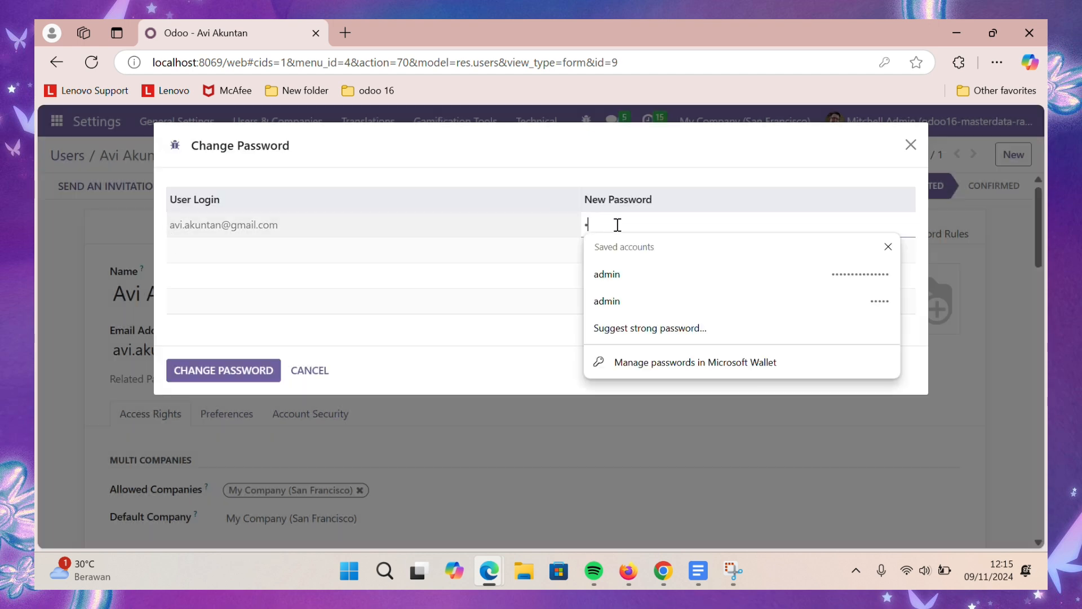
click(234, 359)
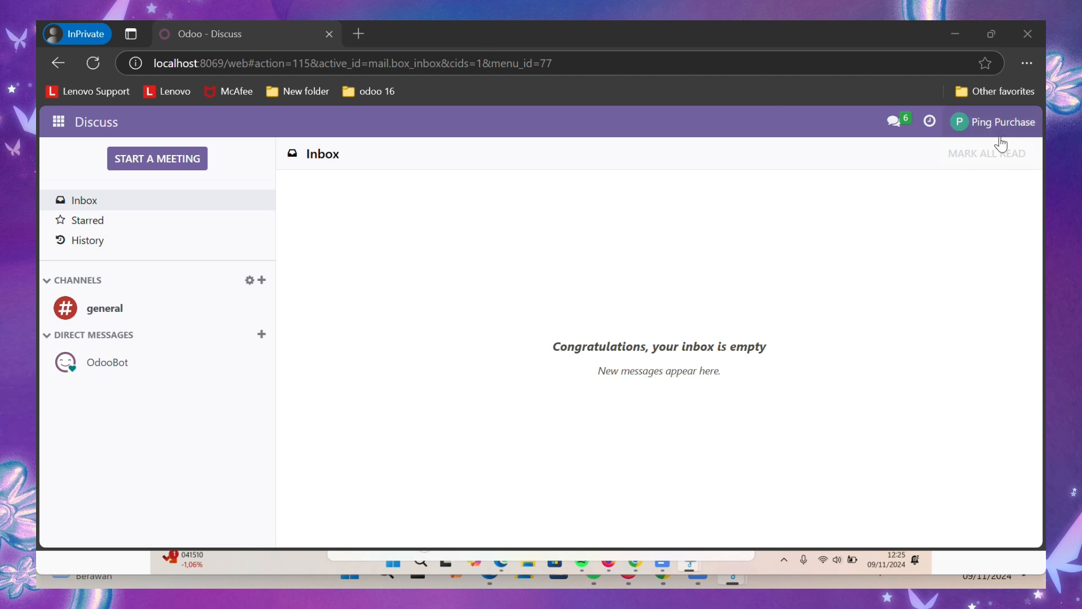
- In the Purchase app, browse the 30 products under Products > Products
click(63, 124)
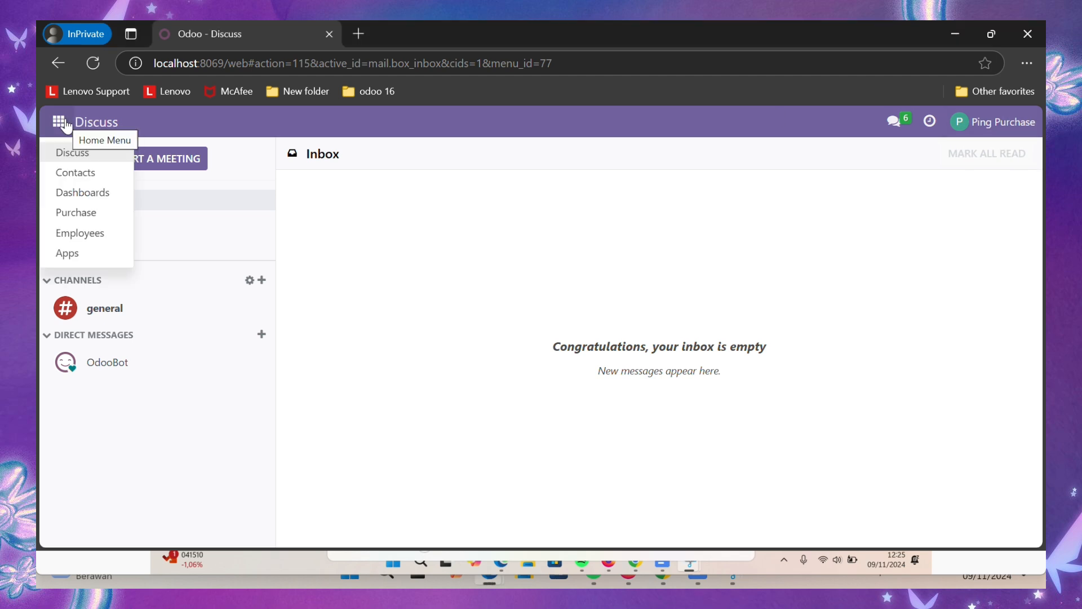
click(91, 217)
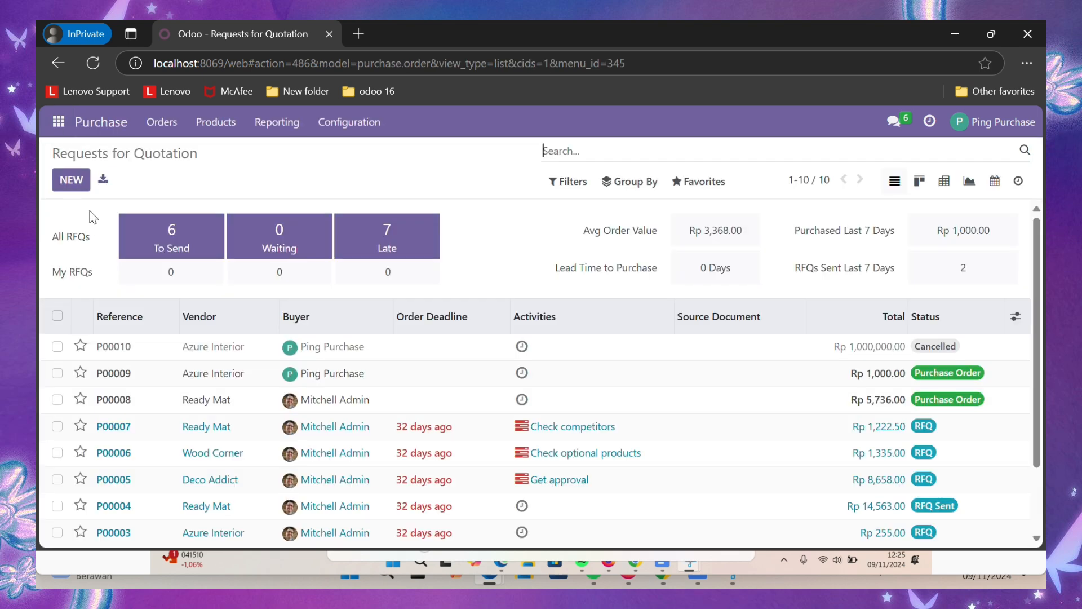
click(216, 122)
click(220, 148)
scroll(625, 398, down, 5)
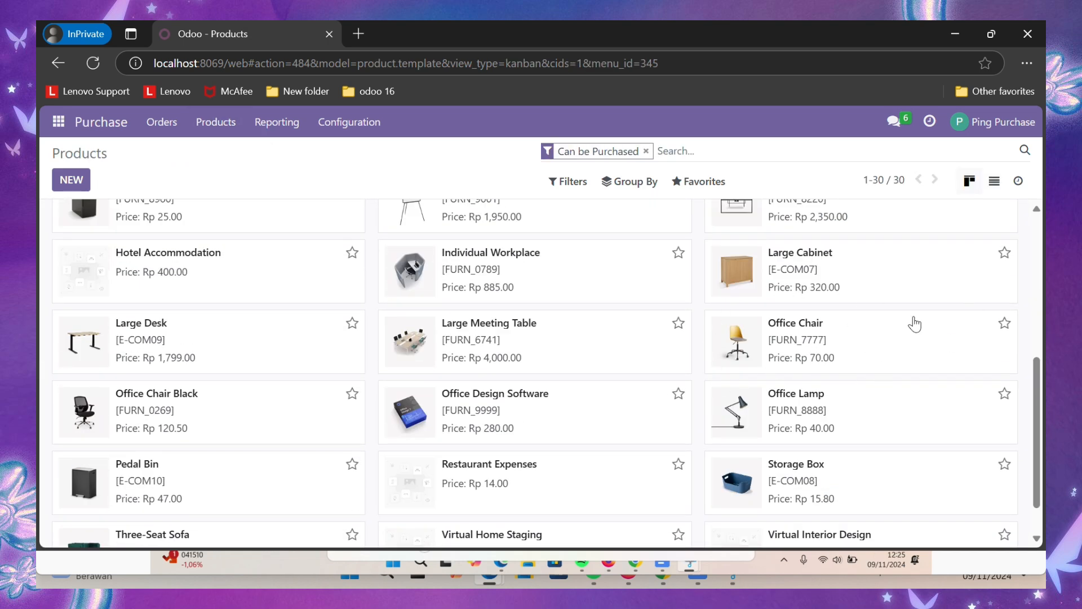
scroll(590, 293, up, 5)
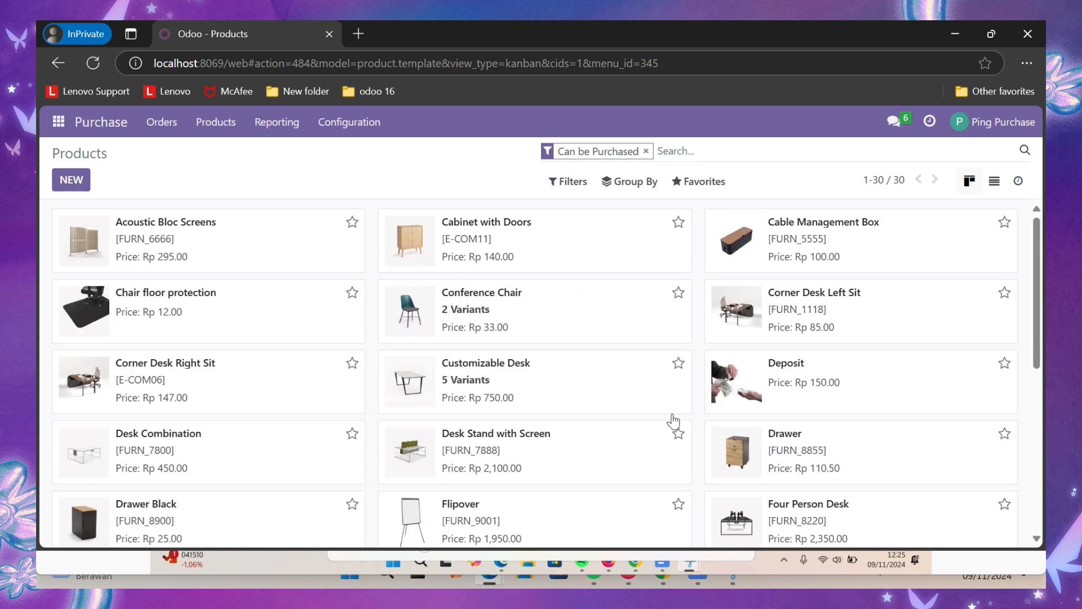
scroll(676, 420, down, 5)
scroll(676, 420, up, 5)
click(148, 123)
- Start a new request for quotation with Azure Interior as the vendor
click(160, 153)
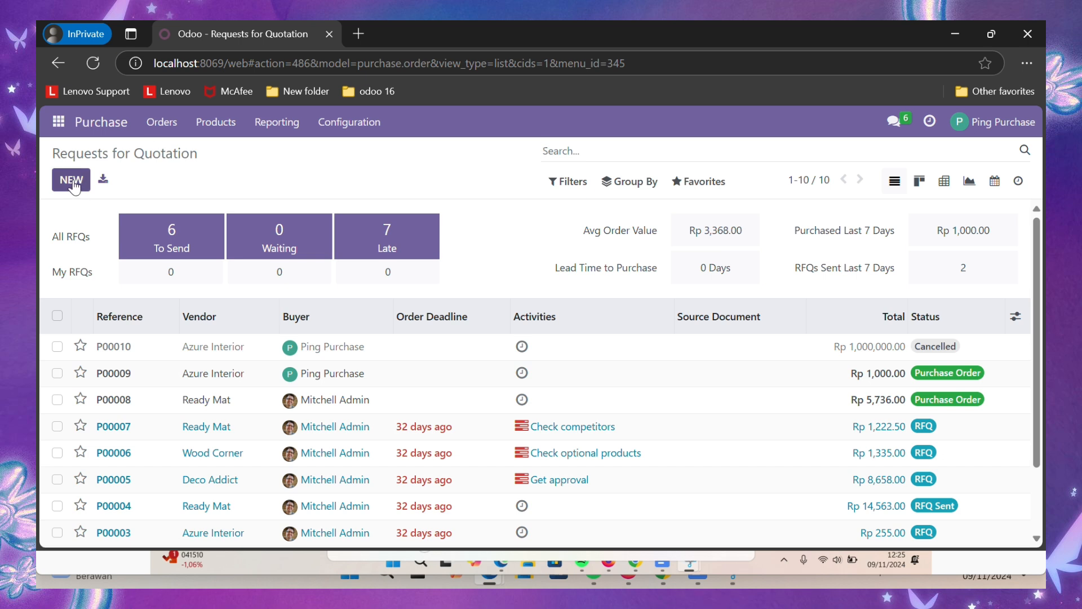
click(72, 180)
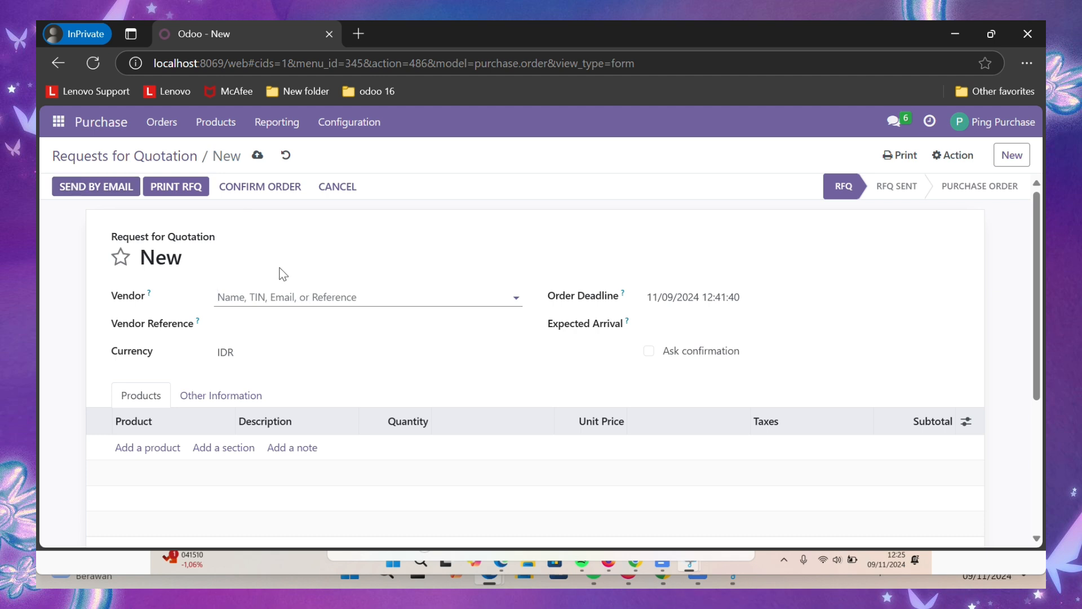
text(az)
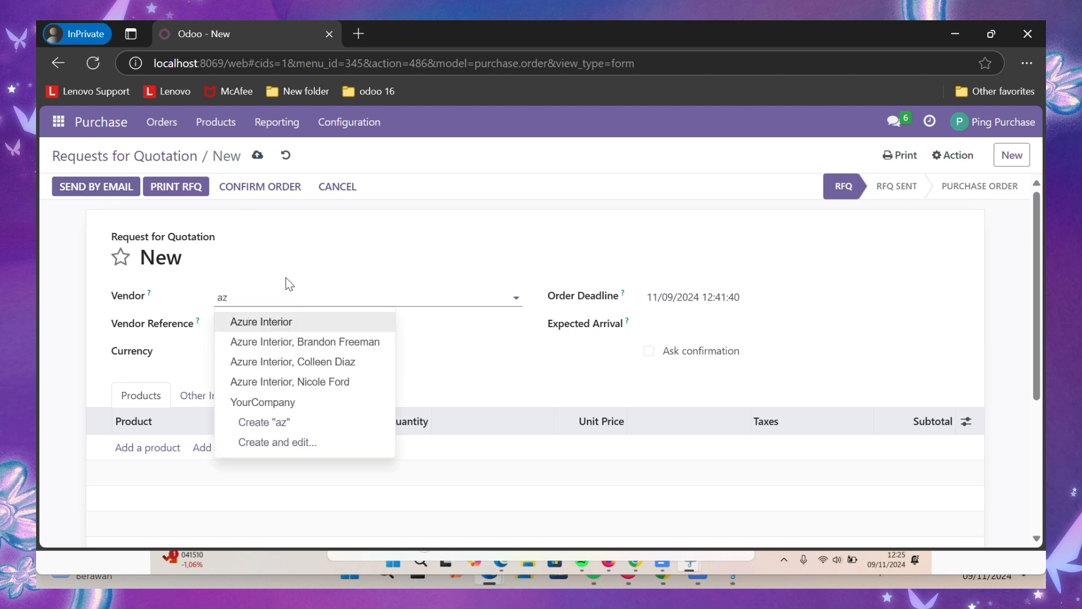
click(302, 320)
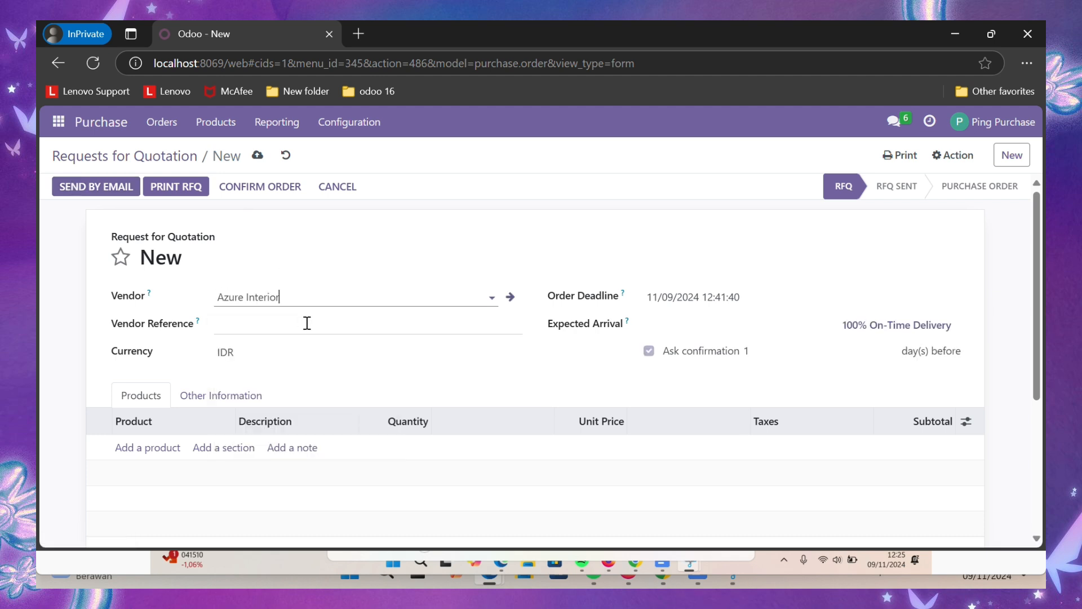
- Add an Office Chair line with quantity 16 at 62.50, totalling Rp 1,000.00
scroll(317, 372, down, 1)
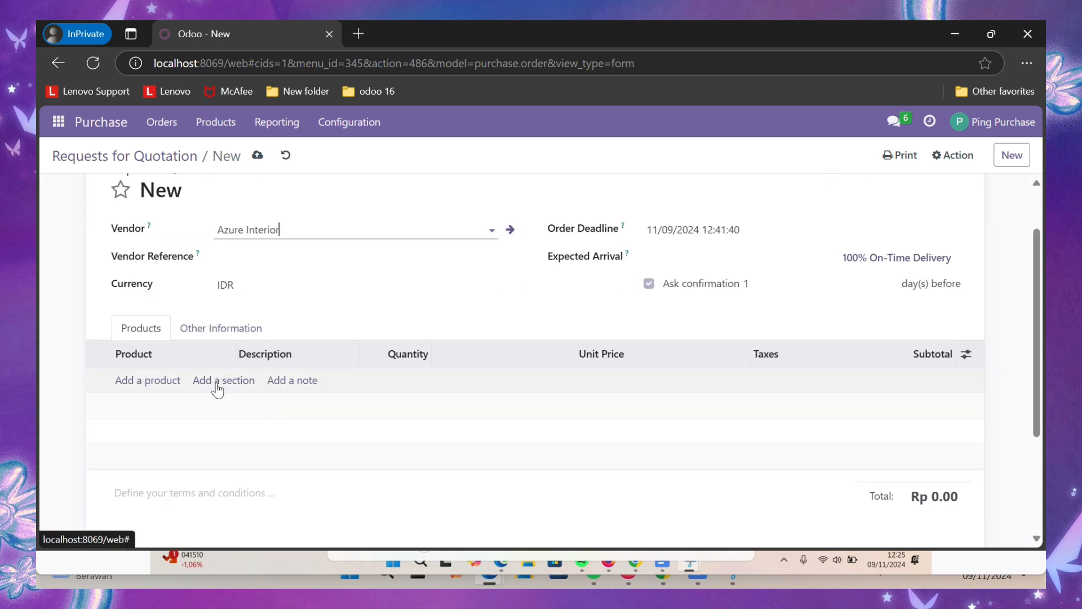
click(158, 381)
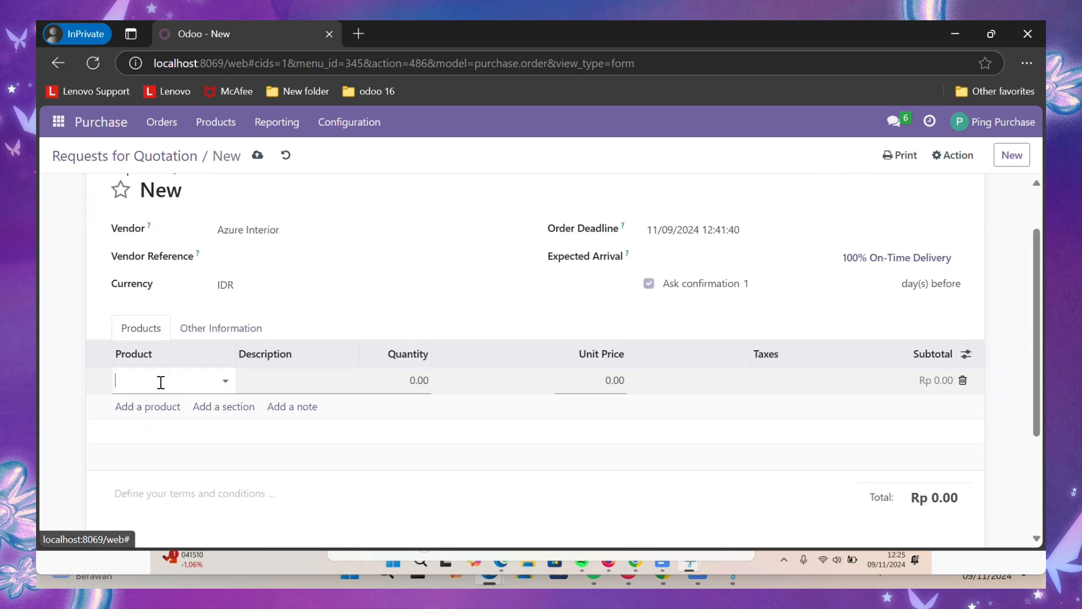
text(off)
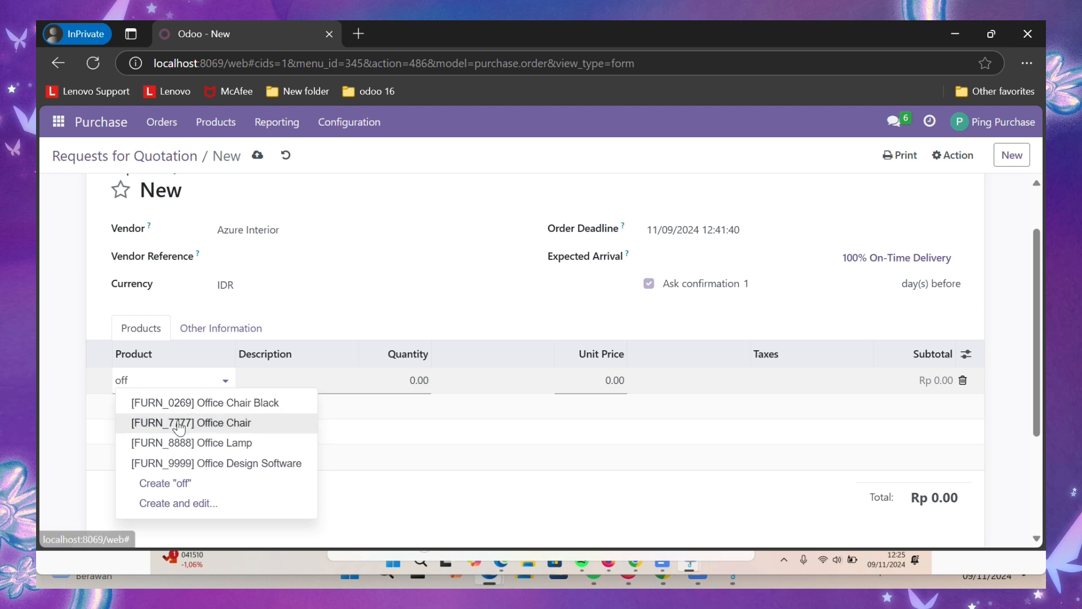
click(176, 422)
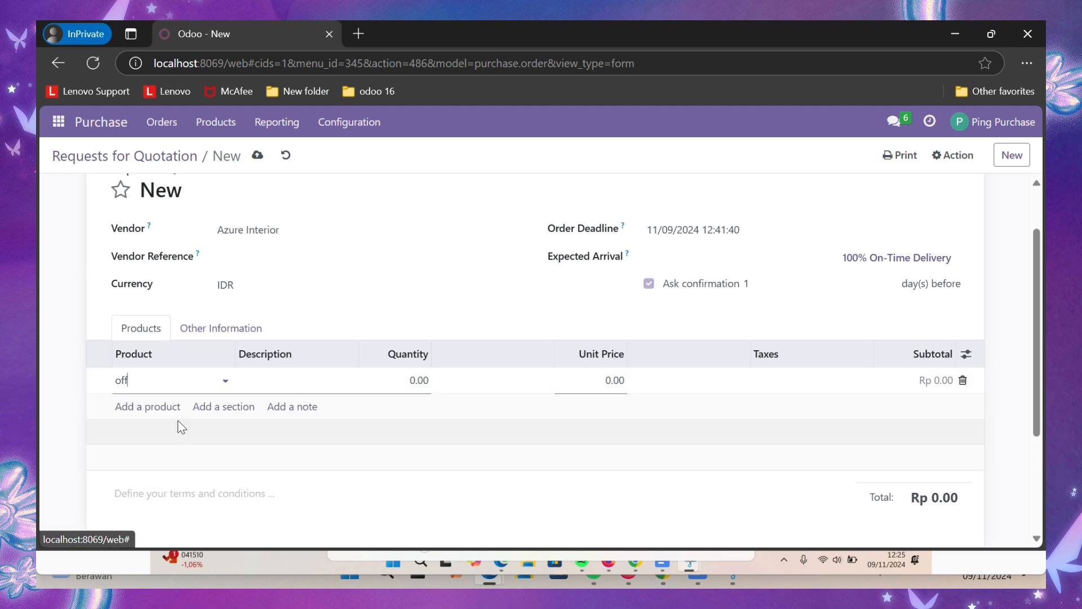
click(428, 379)
key(BackSpace)
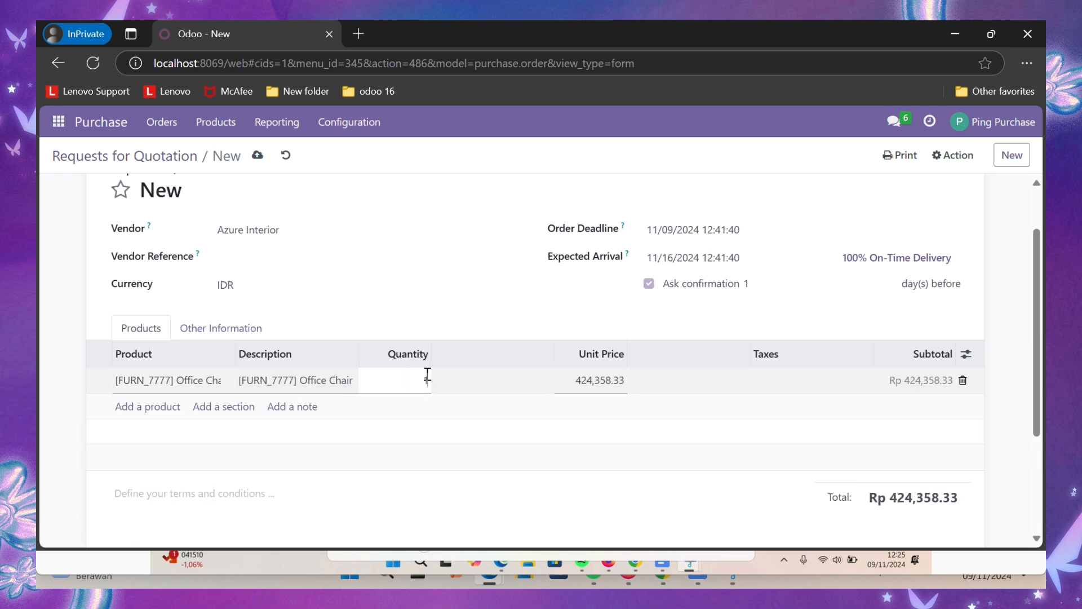
text(16)
click(603, 379)
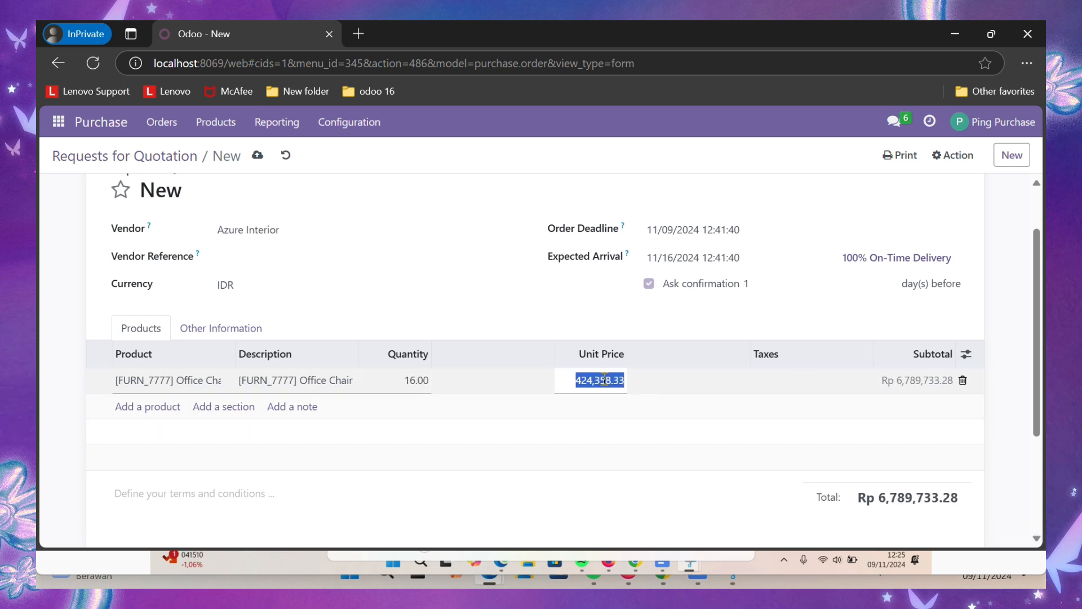
text(62.50)
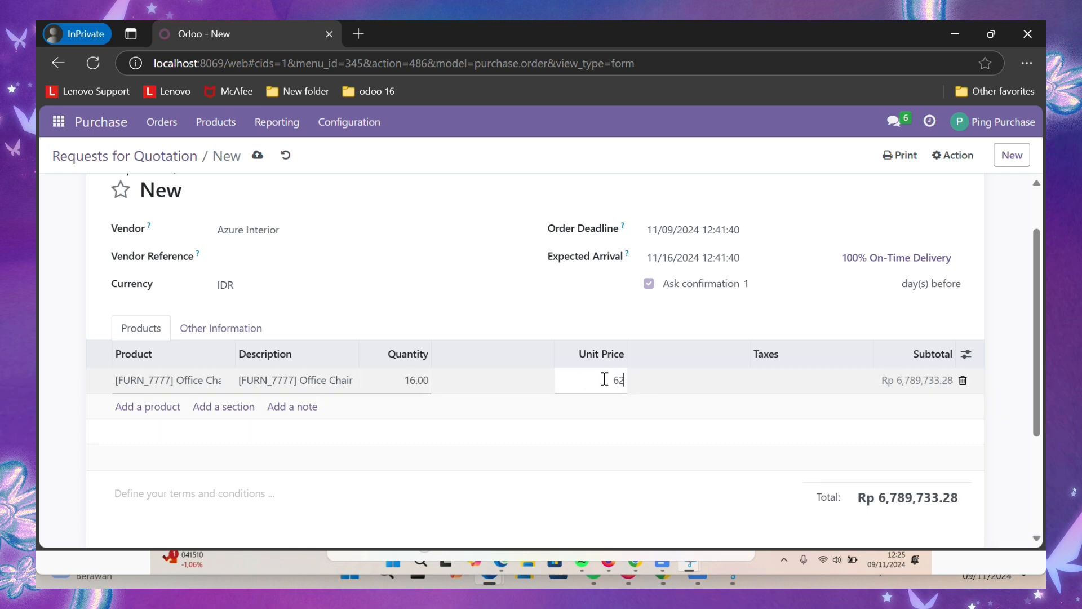
click(639, 430)
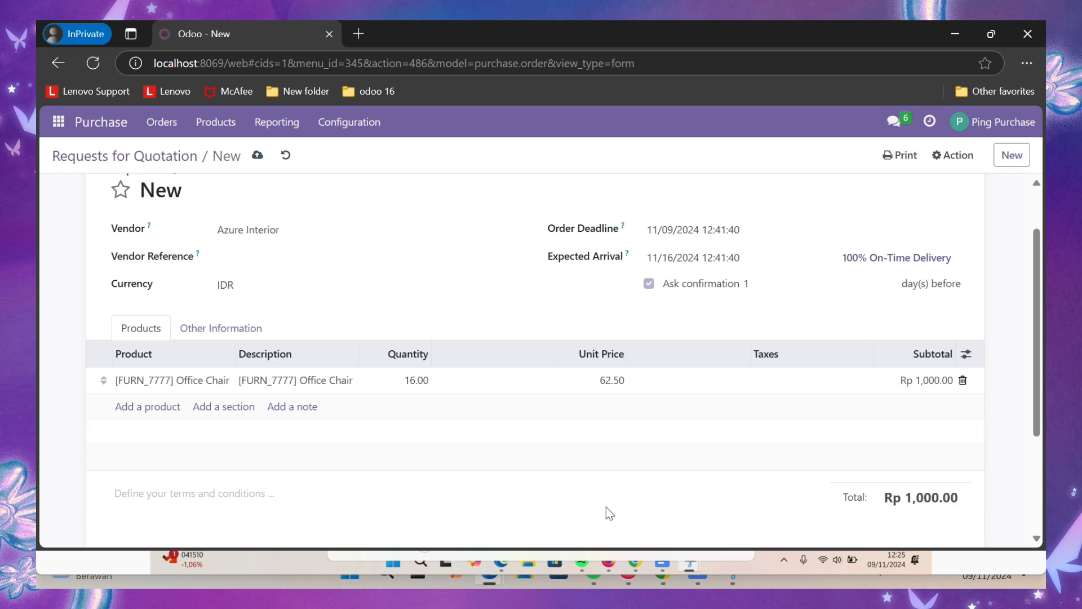
scroll(606, 506, down, 1)
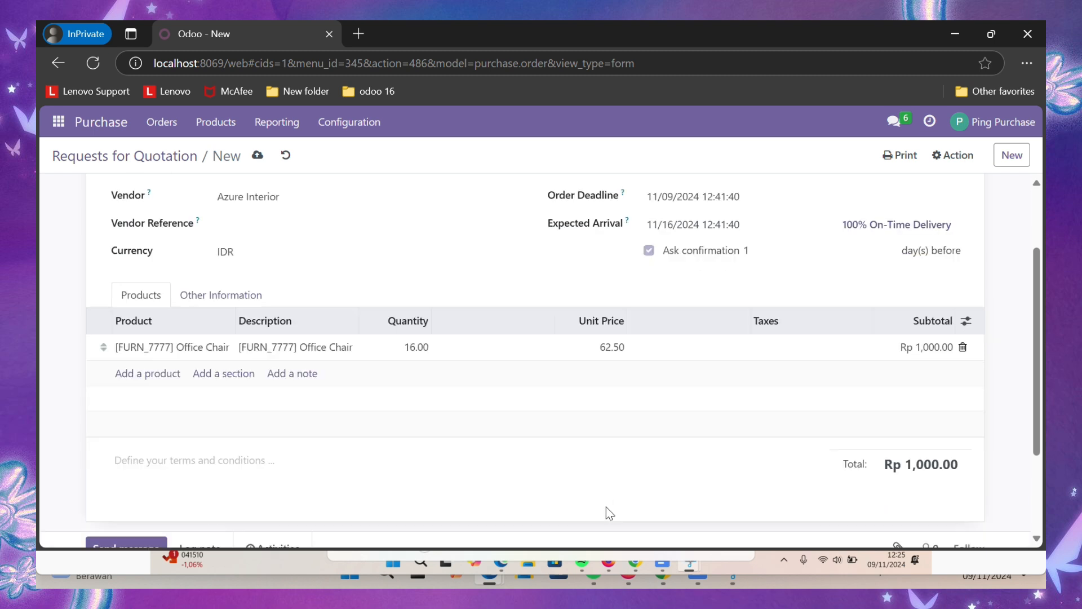
scroll(606, 507, up, 2)
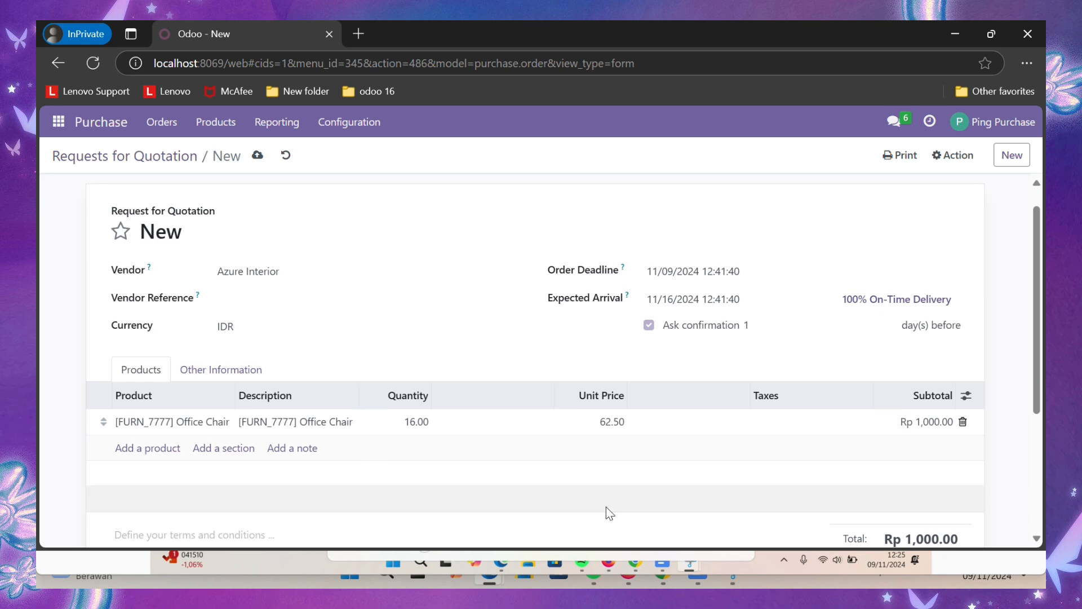
scroll(607, 506, down, 3)
scroll(606, 506, up, 4)
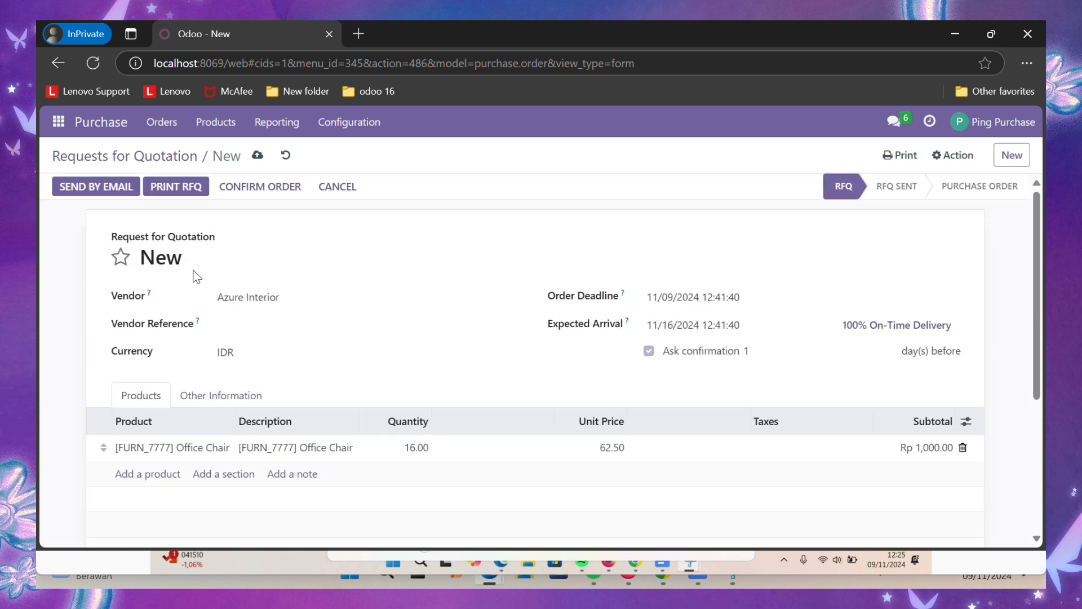
- Send RFQ P00011 with its PDF attachment to Azure Interior by e-mail
click(101, 190)
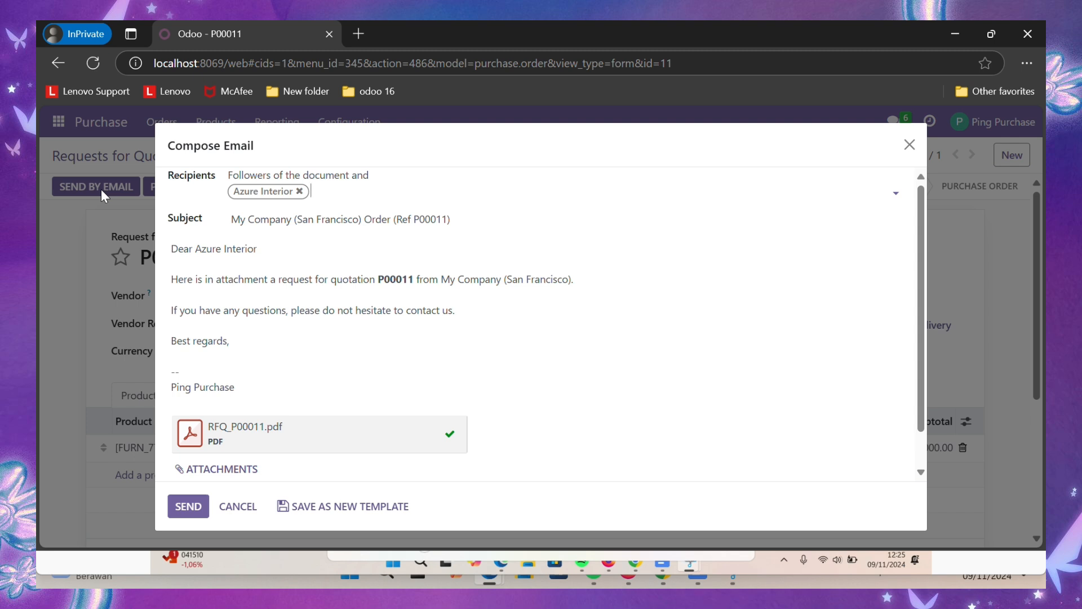
scroll(379, 275, down, 1)
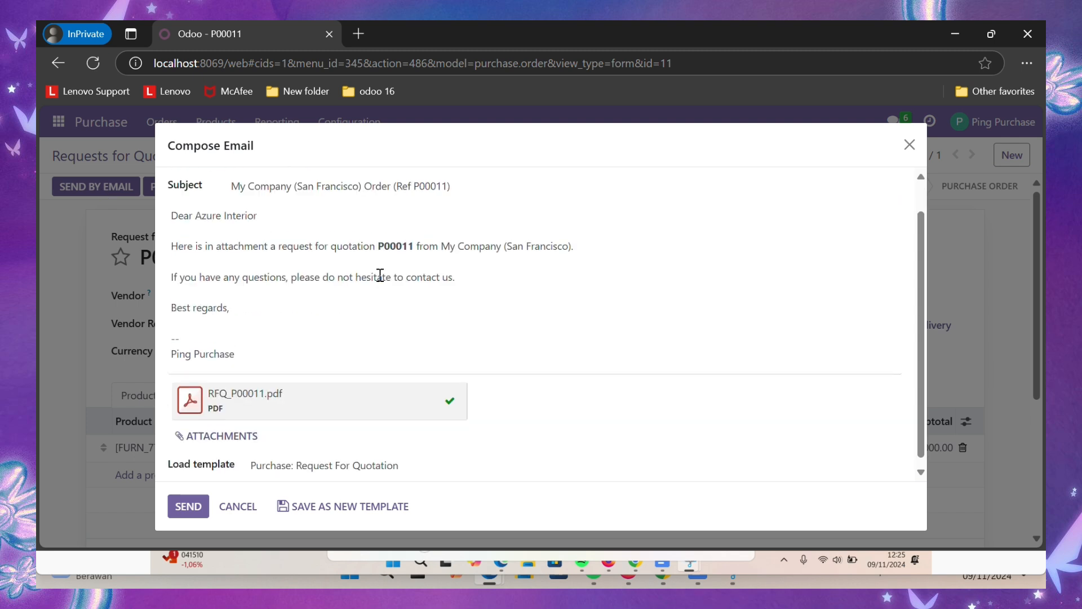
scroll(380, 275, up, 1)
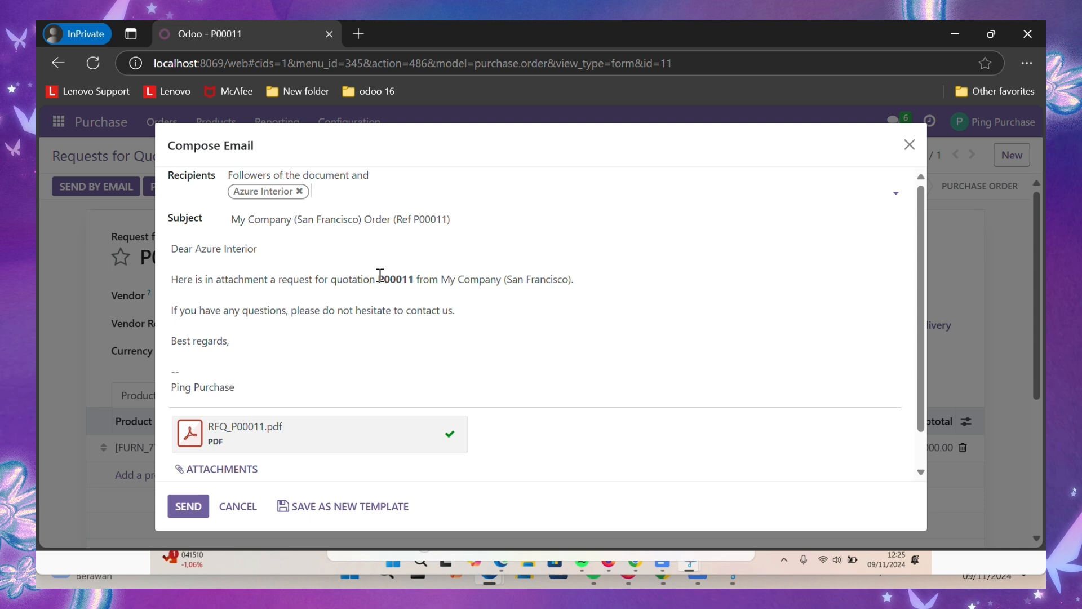
scroll(380, 275, down, 1)
scroll(380, 275, up, 1)
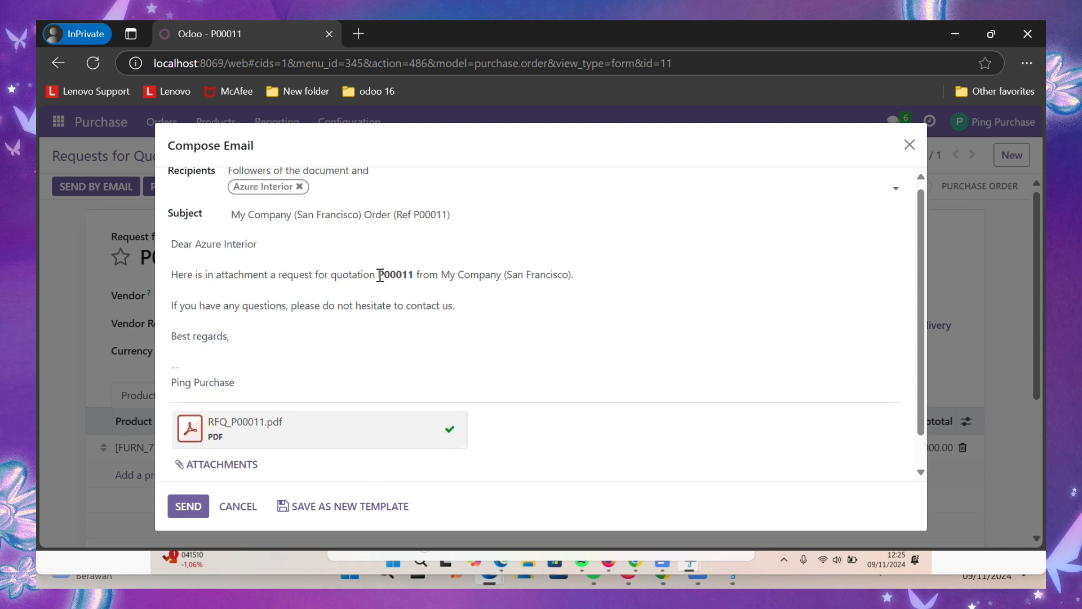
scroll(380, 275, down, 1)
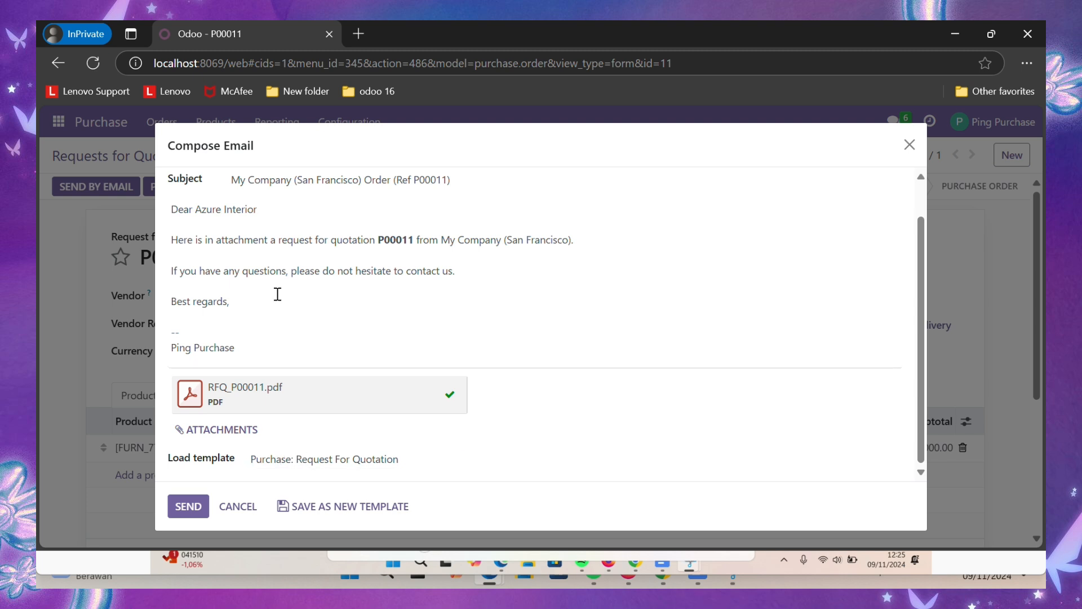
click(180, 521)
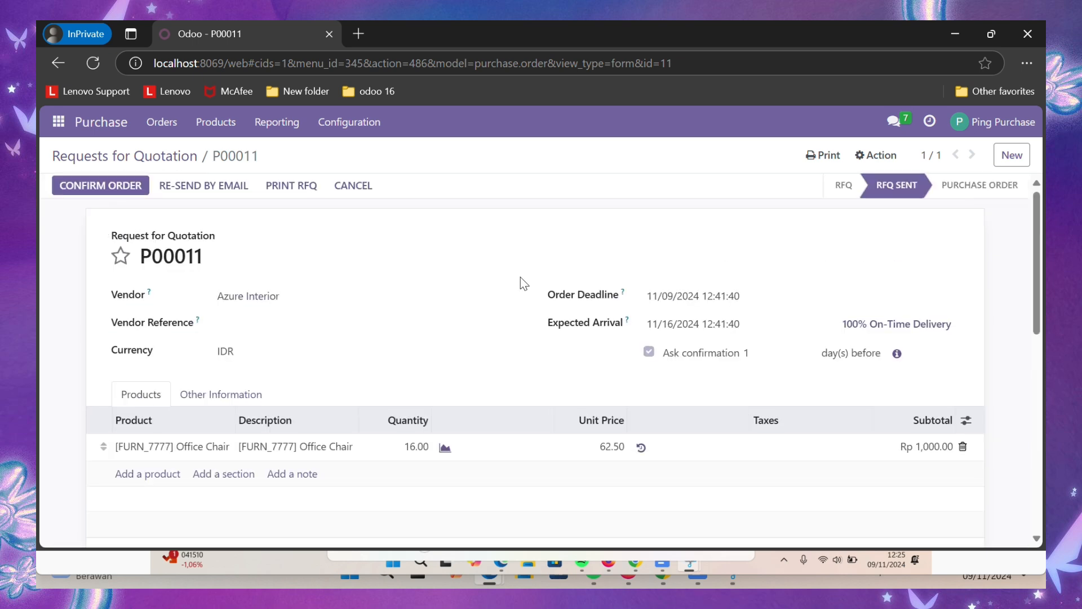
- Review P00011's RFQ Sent history and confirm it as a purchase order
scroll(519, 276, down, 8)
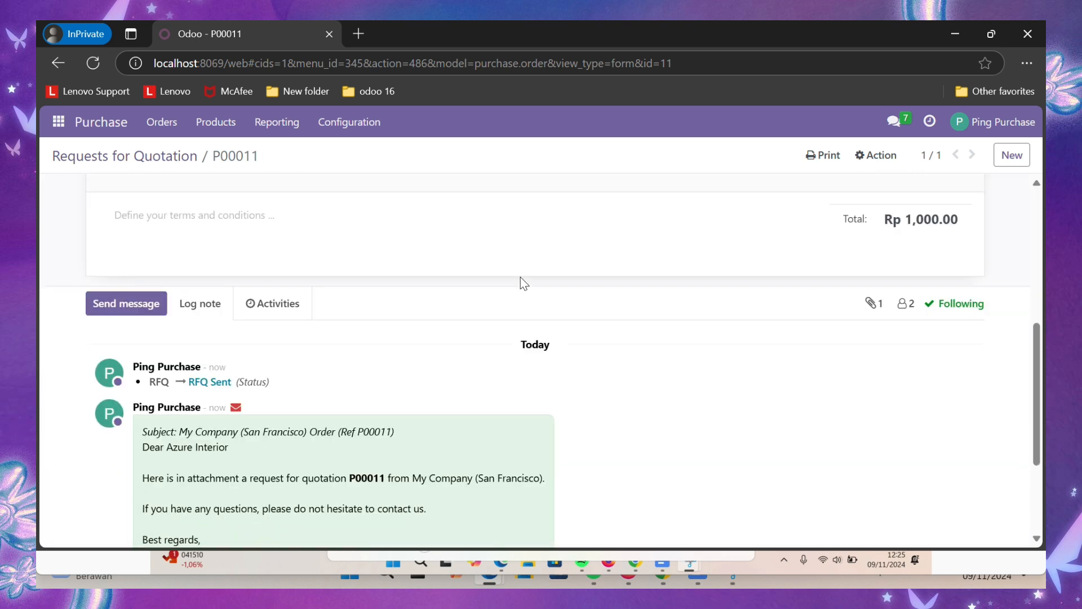
scroll(280, 445, down, 3)
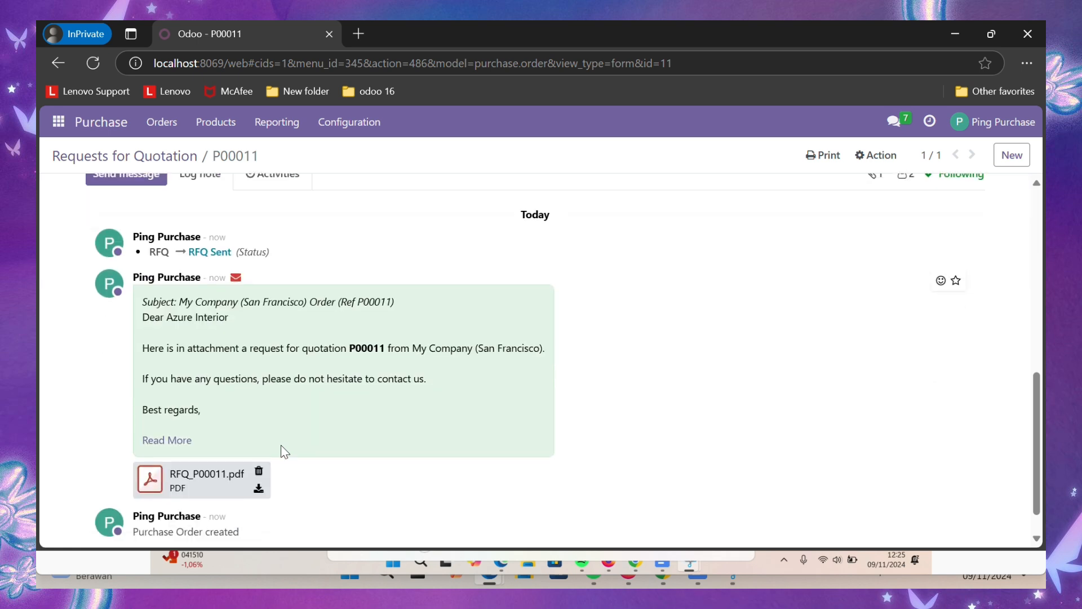
scroll(281, 444, down, 1)
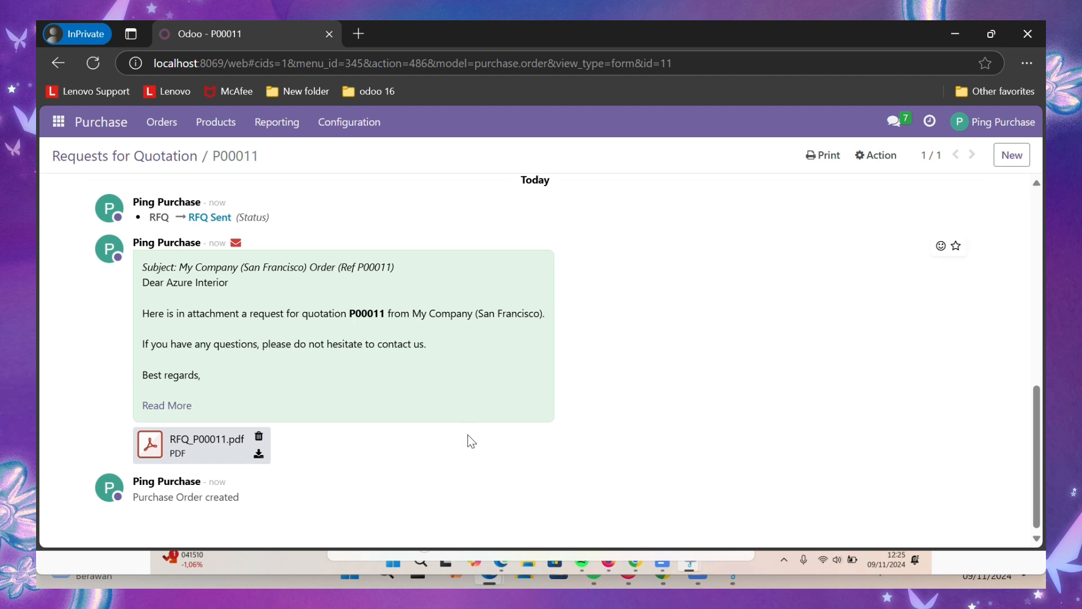
scroll(471, 441, up, 3)
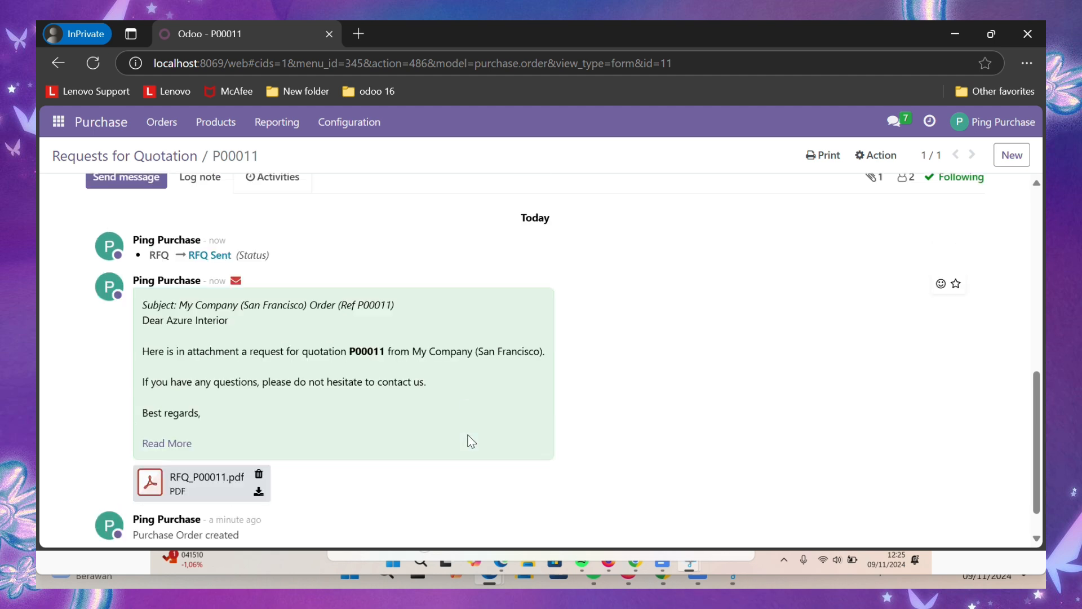
scroll(471, 440, up, 4)
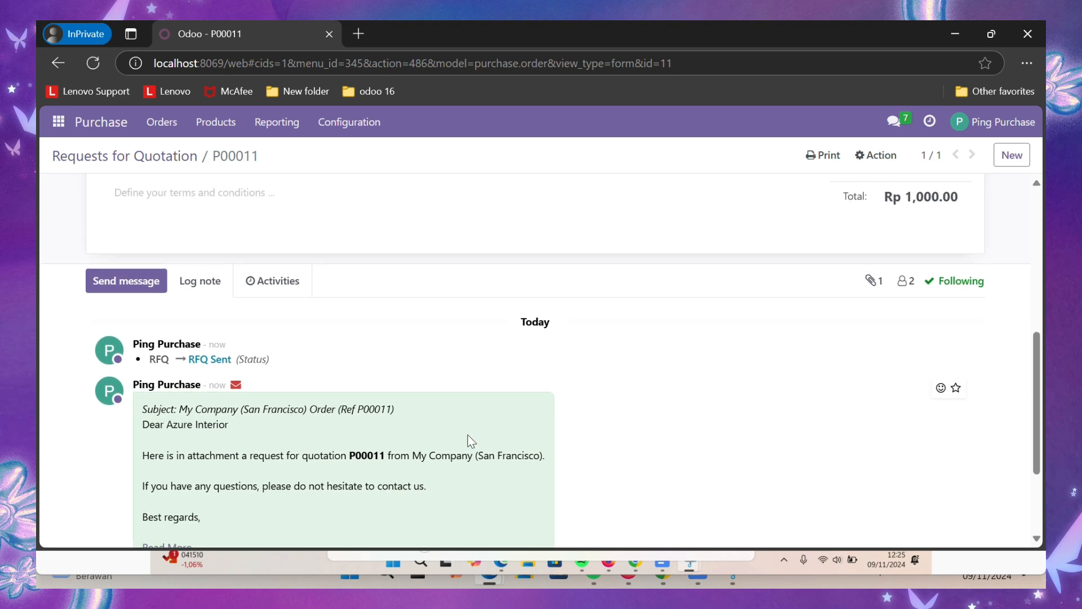
scroll(471, 440, up, 4)
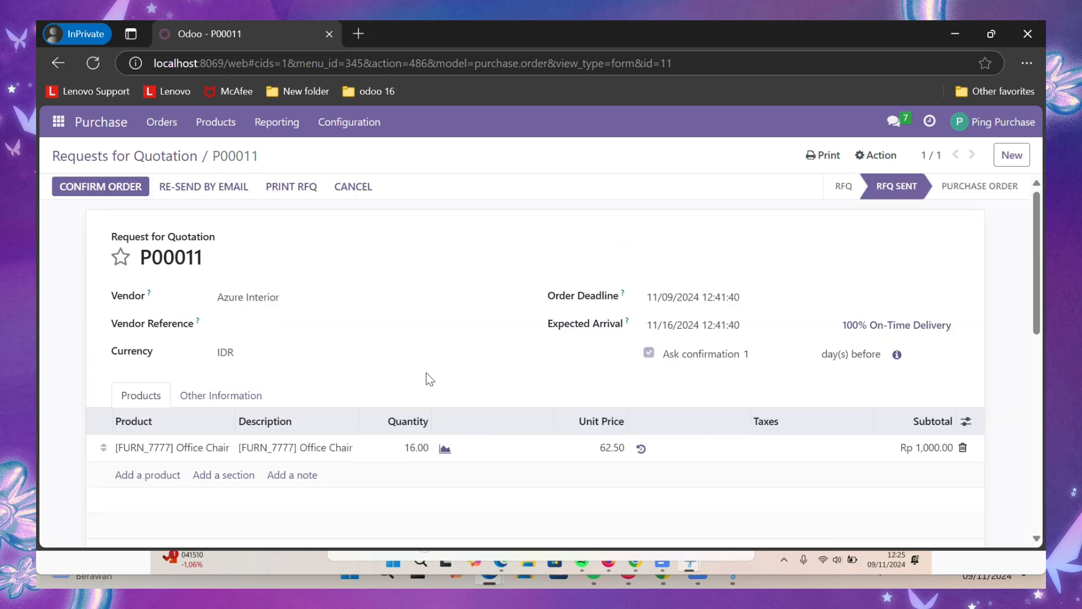
click(138, 193)
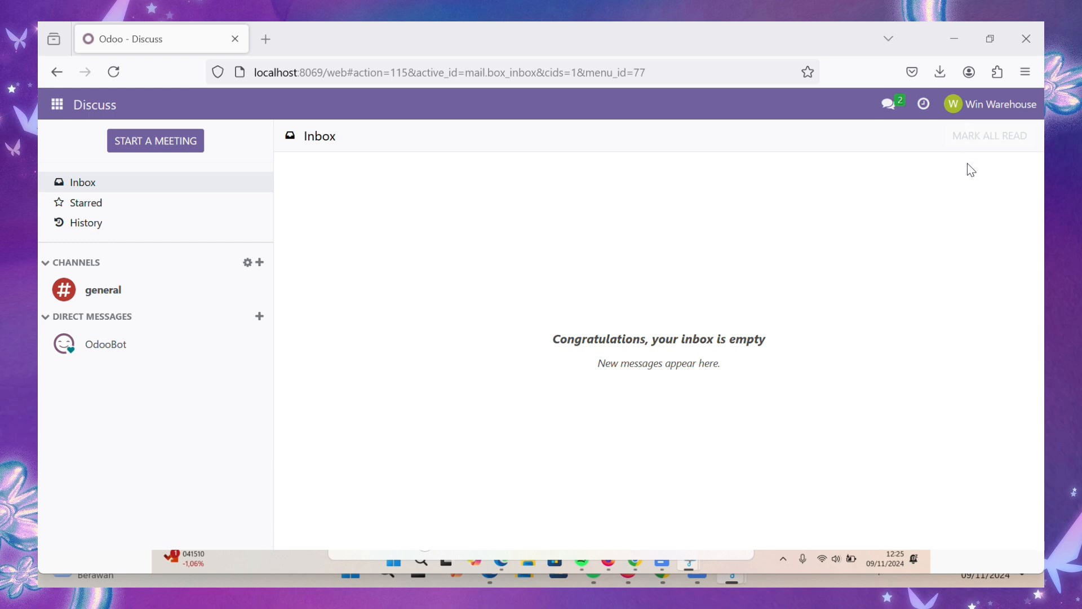
- As the warehouse user, open receipt WH/IN/00009 from Inventory's receipts
click(57, 105)
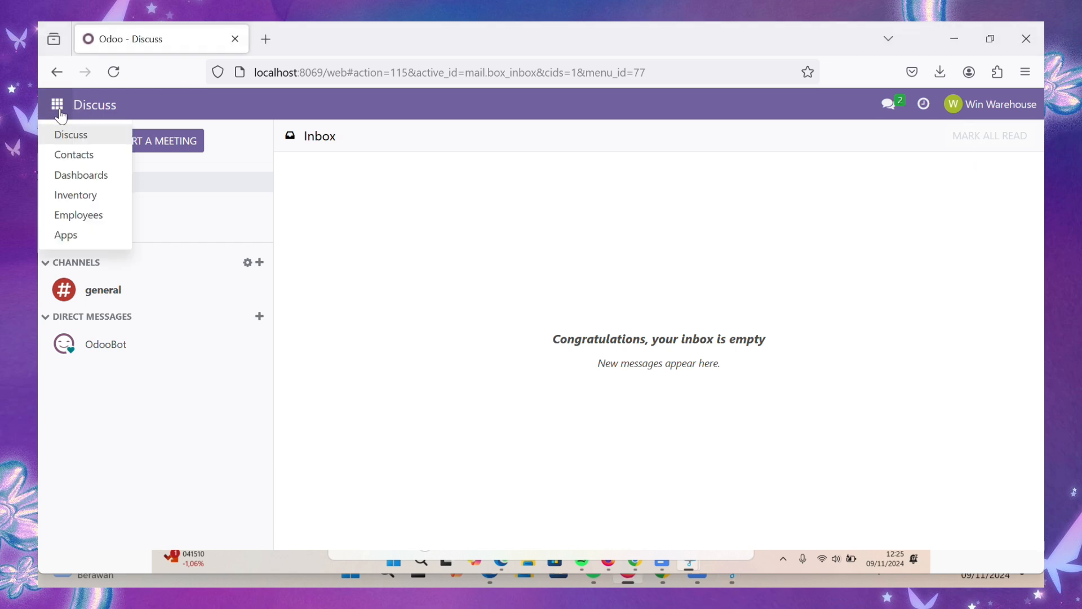
click(72, 196)
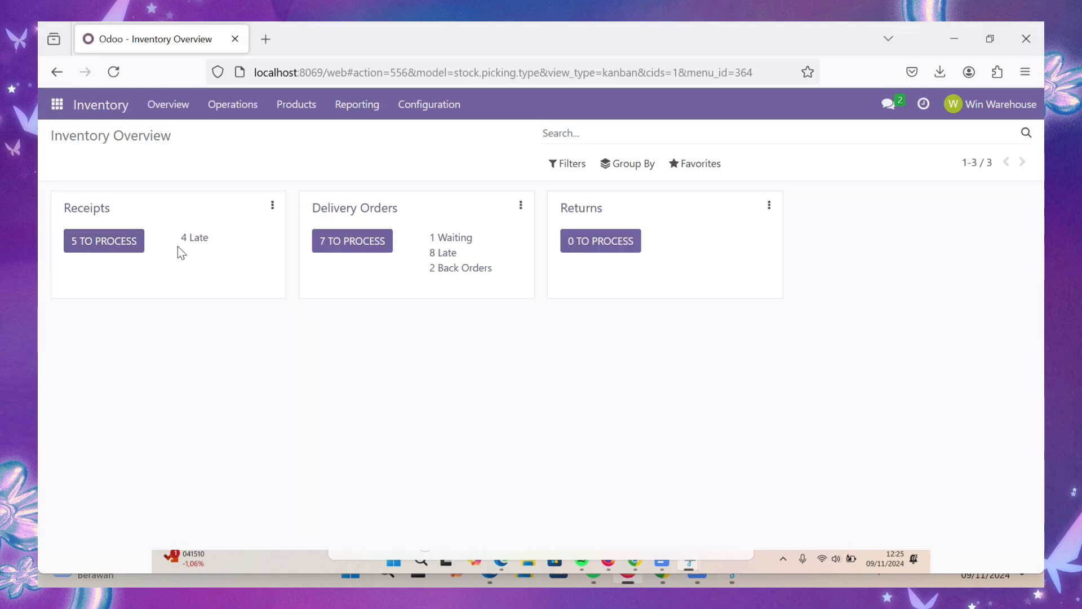
click(112, 243)
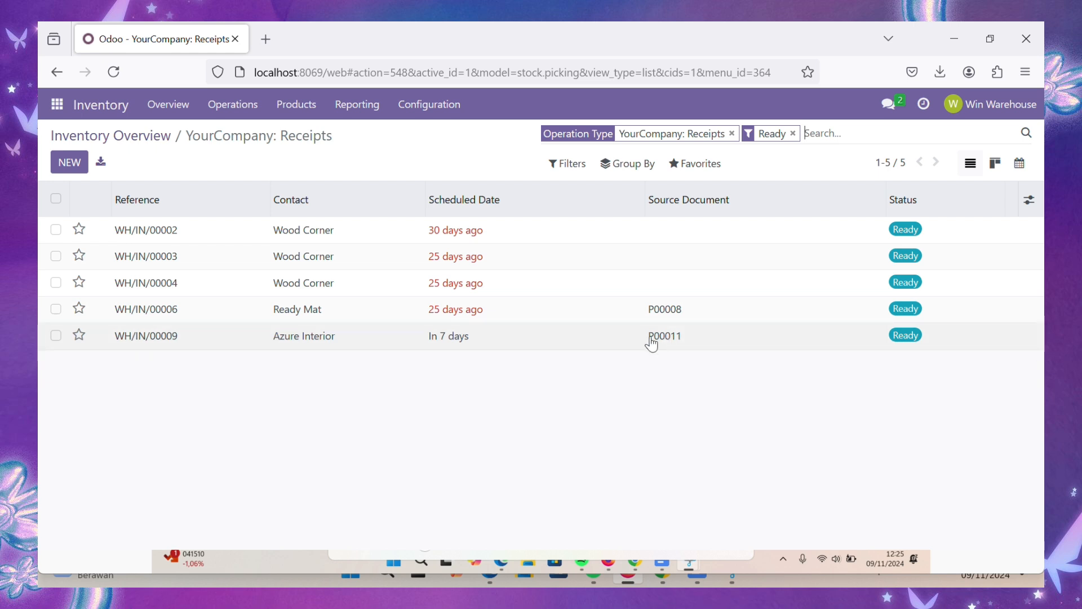
click(170, 349)
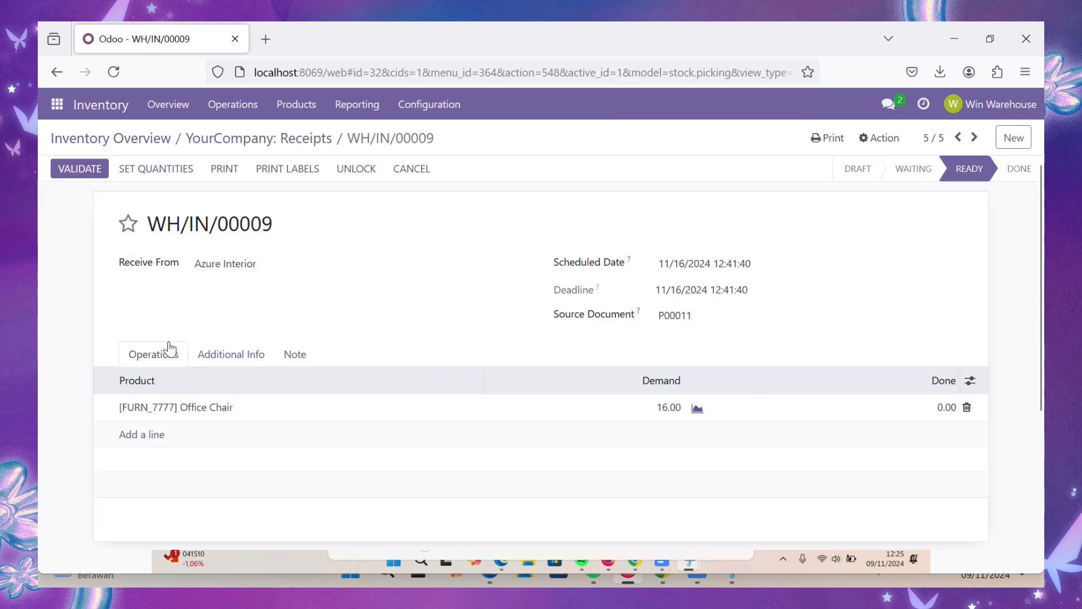
scroll(350, 420, down, 3)
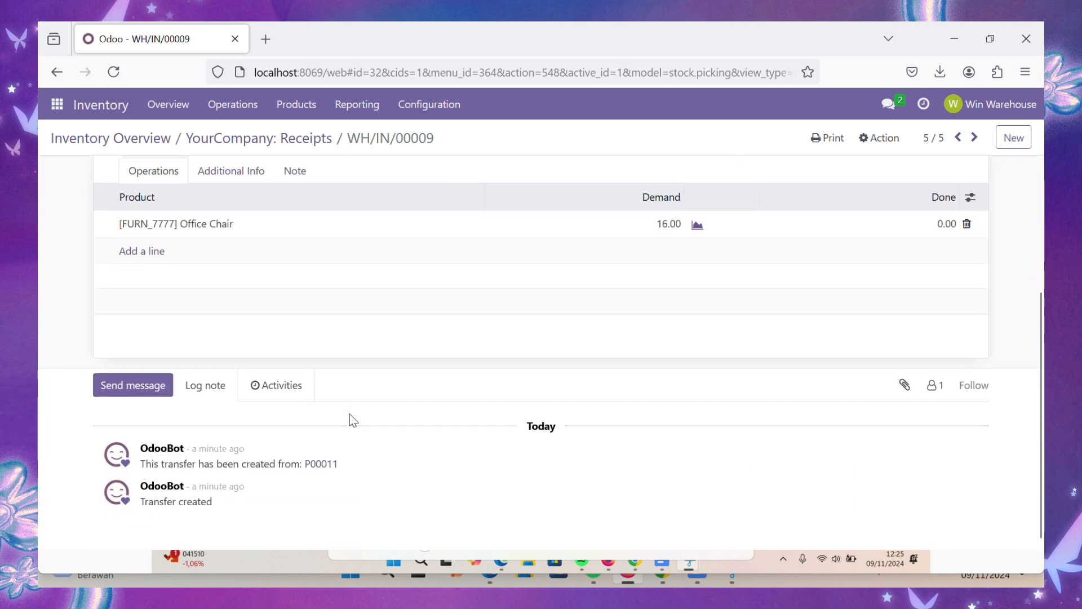
scroll(349, 414, up, 3)
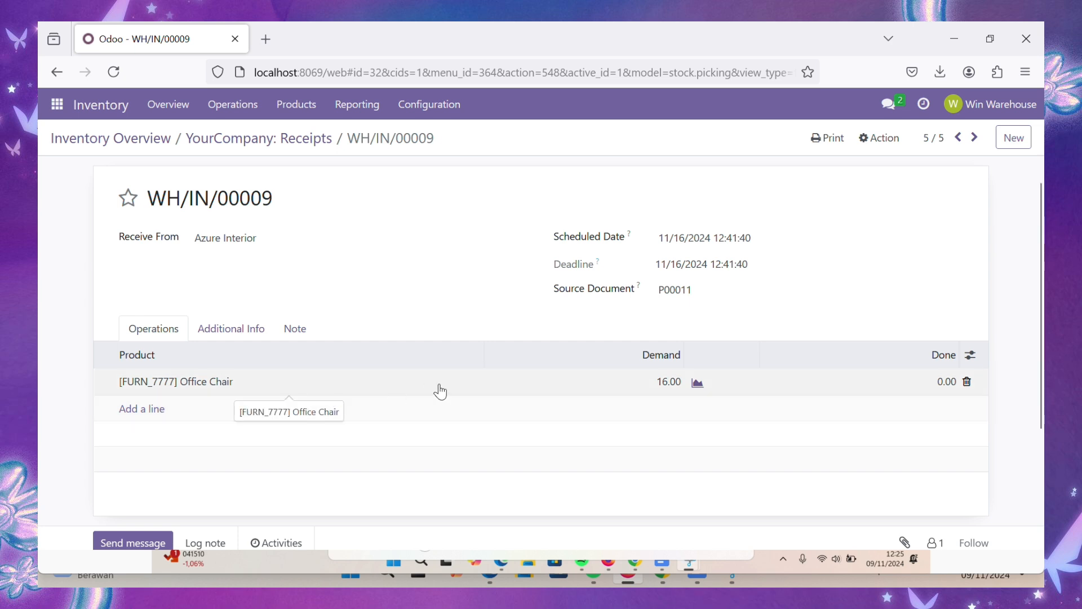
- Set 16 Office Chairs done, delete the blank line and validate the receipt
click(949, 379)
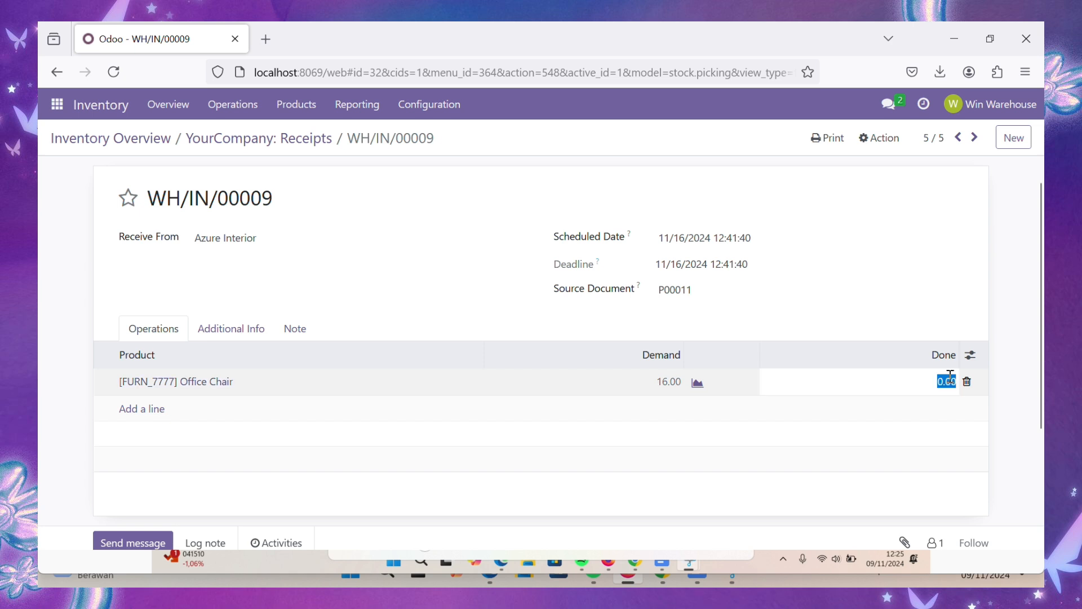
text(16)
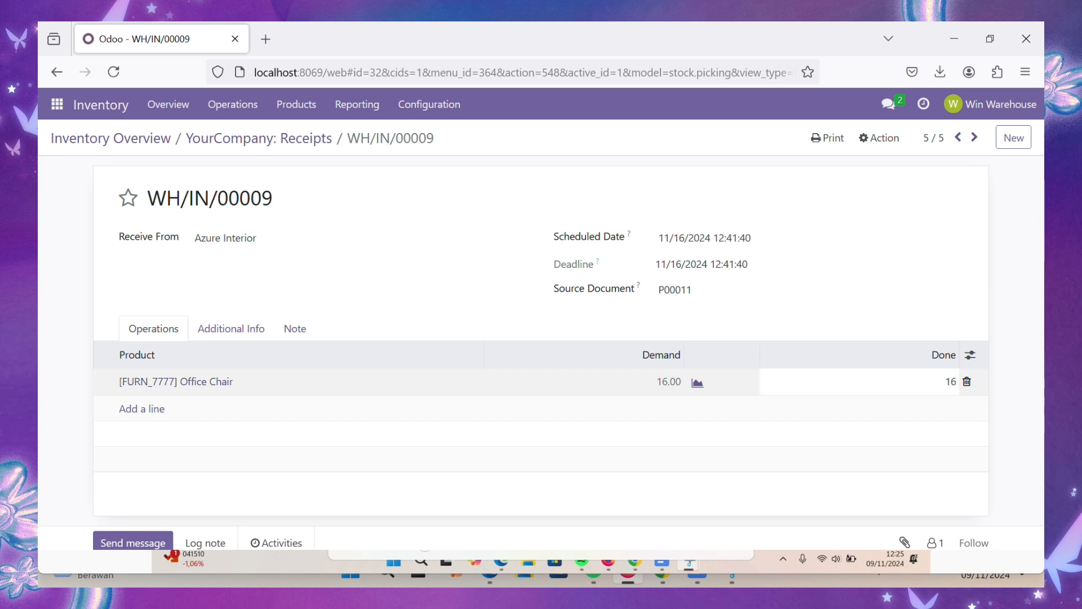
key(Return)
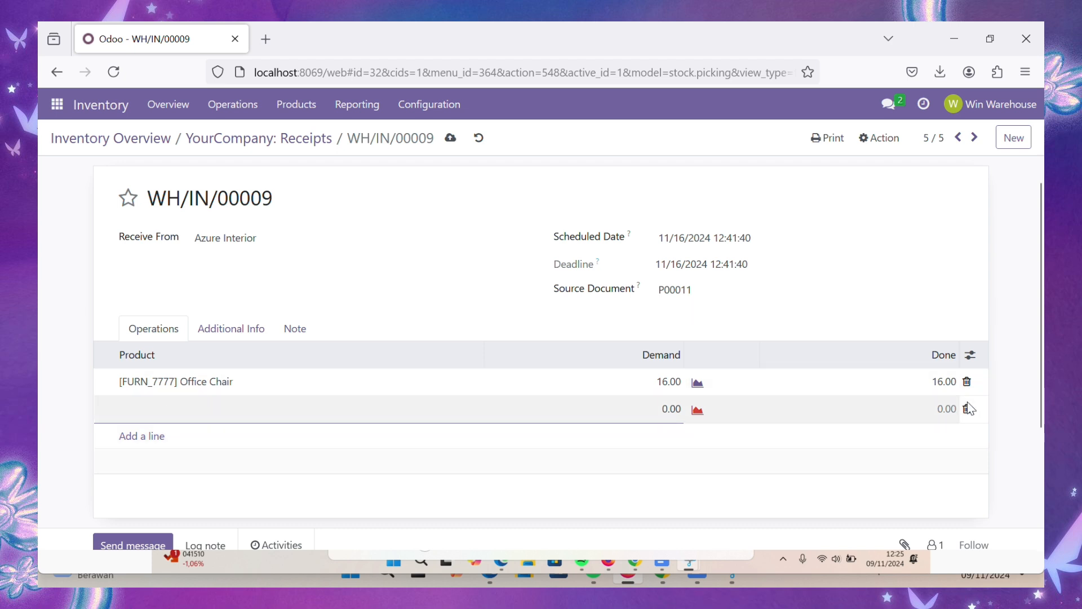
click(968, 408)
scroll(981, 225, down, 2)
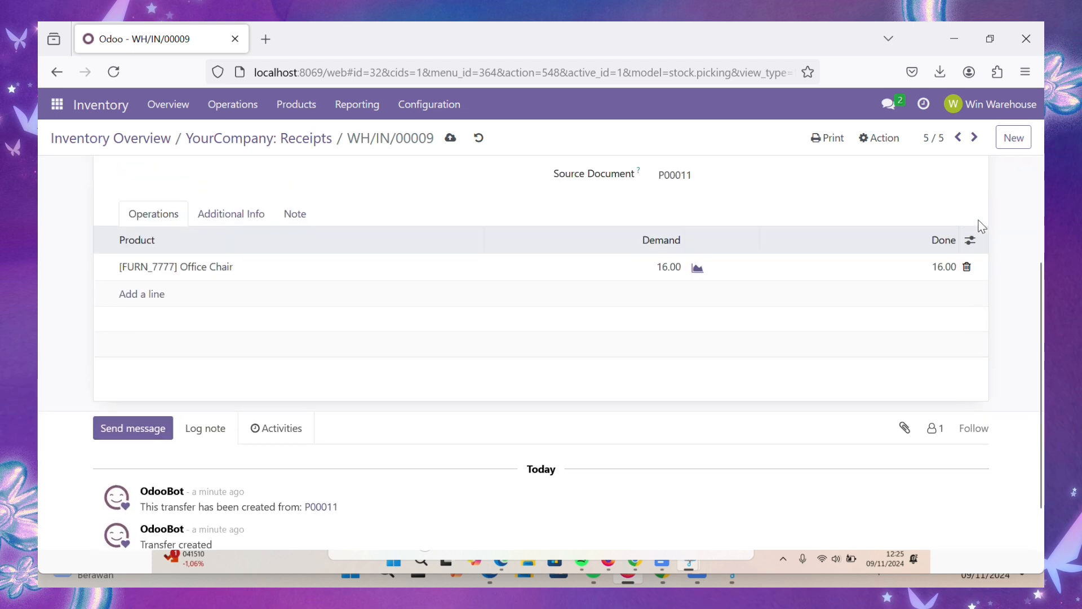
scroll(982, 226, up, 1)
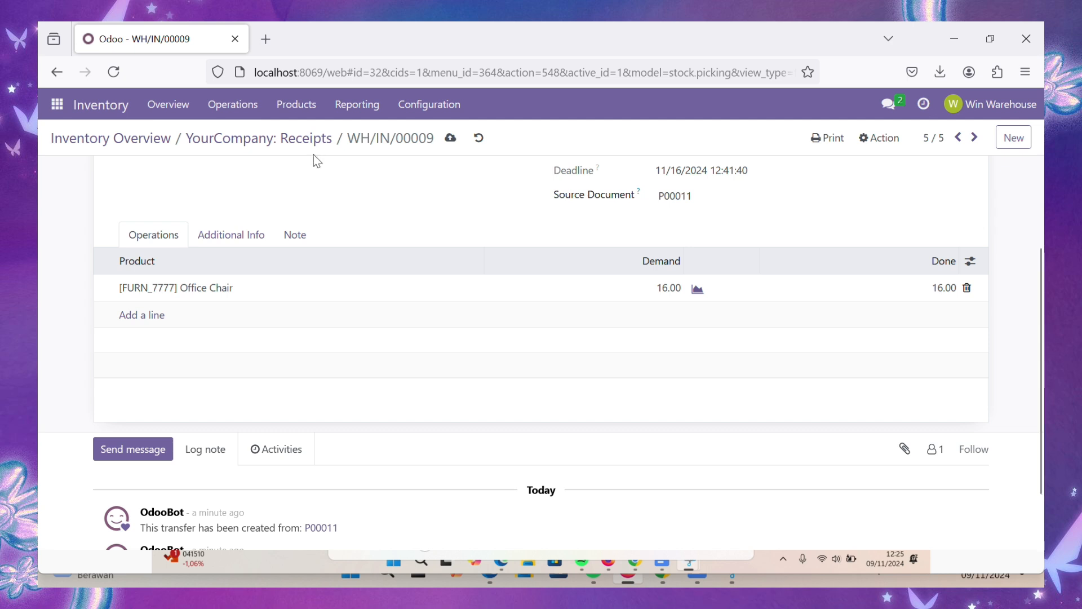
scroll(437, 382, up, 3)
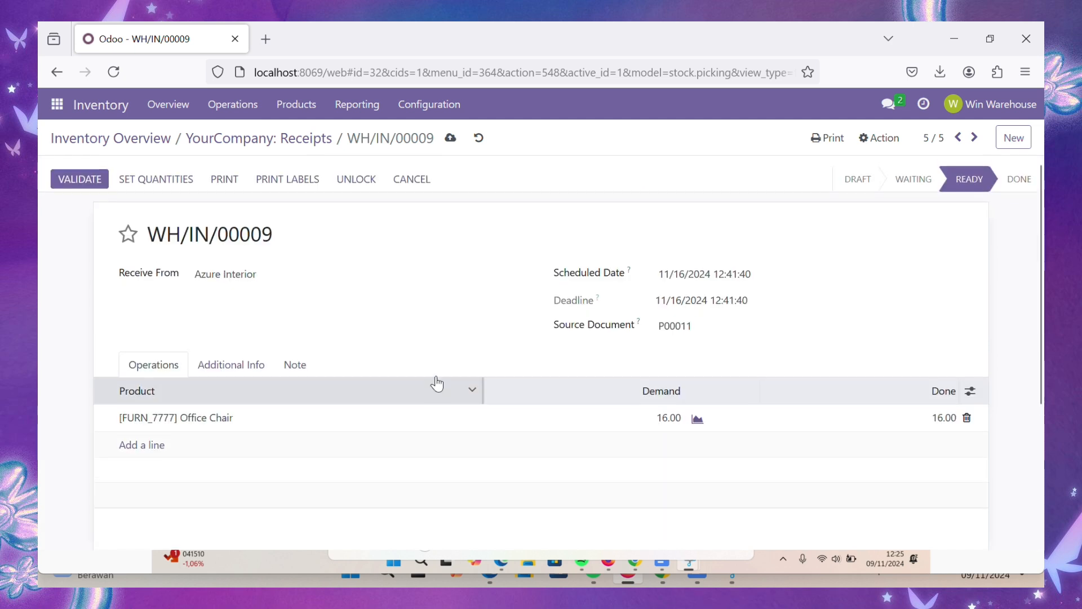
click(81, 170)
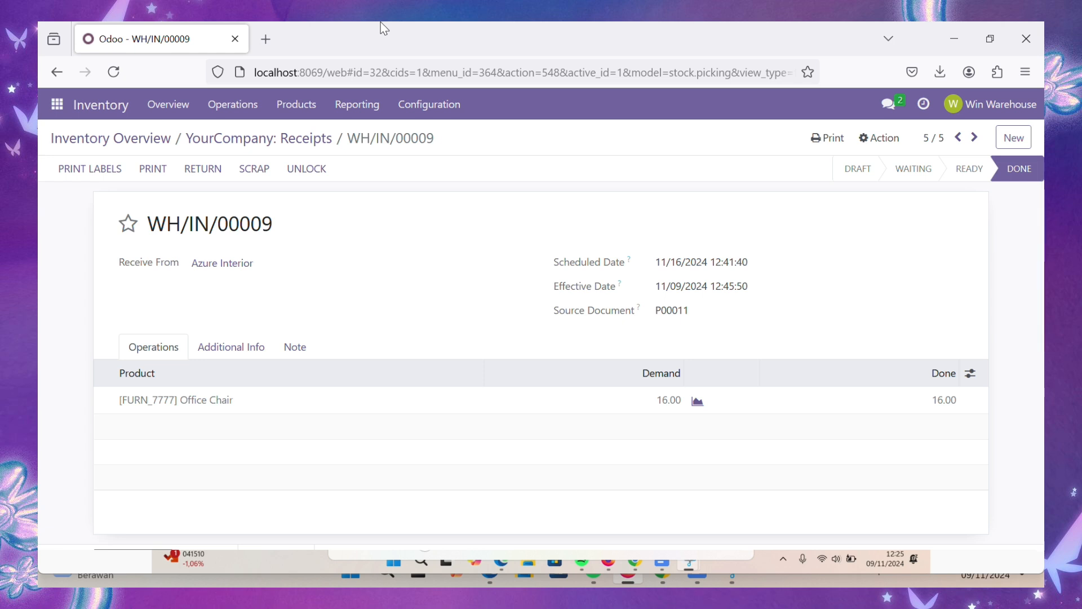
scroll(299, 297, down, 4)
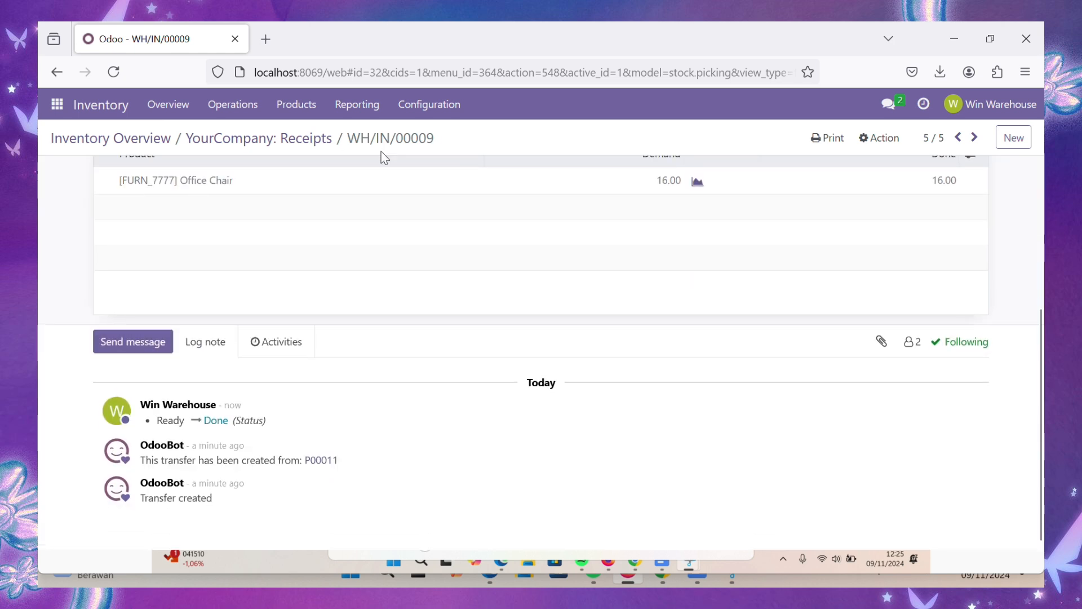
scroll(250, 443, up, 1)
scroll(250, 443, down, 1)
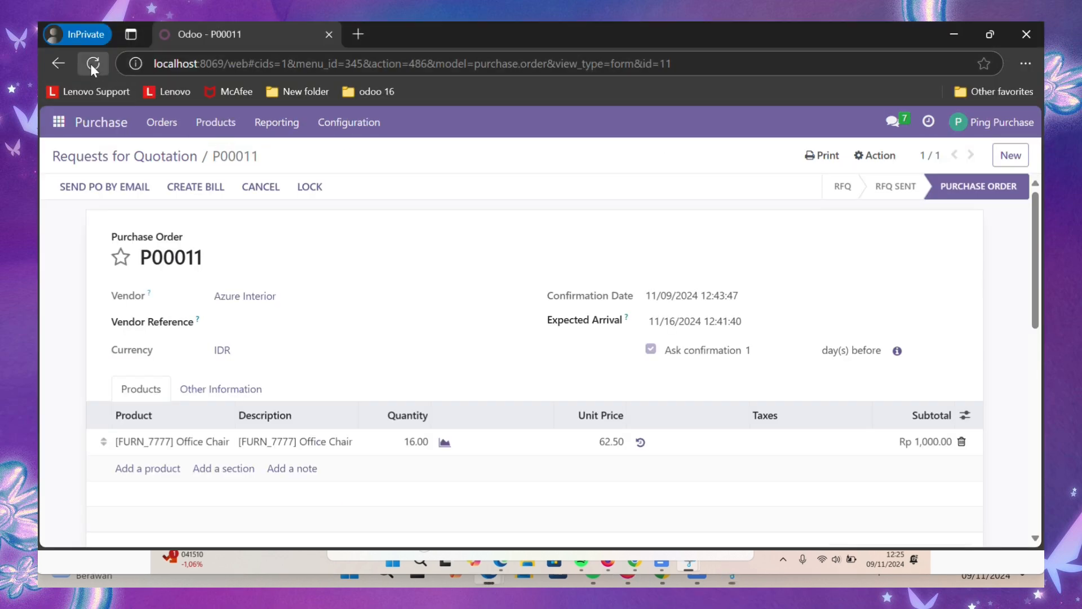
click(92, 63)
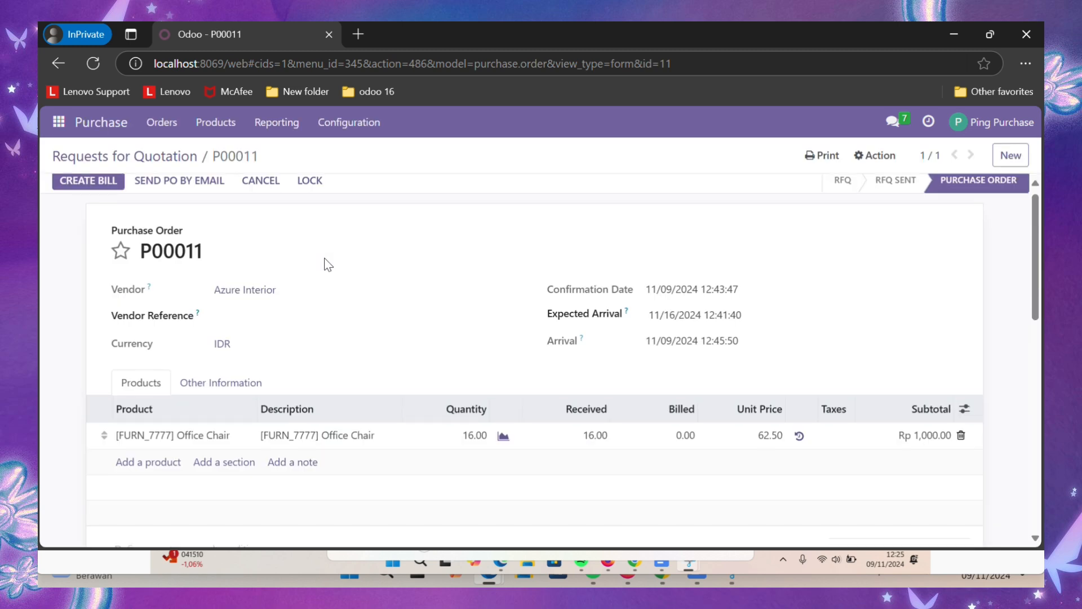
scroll(323, 258, down, 5)
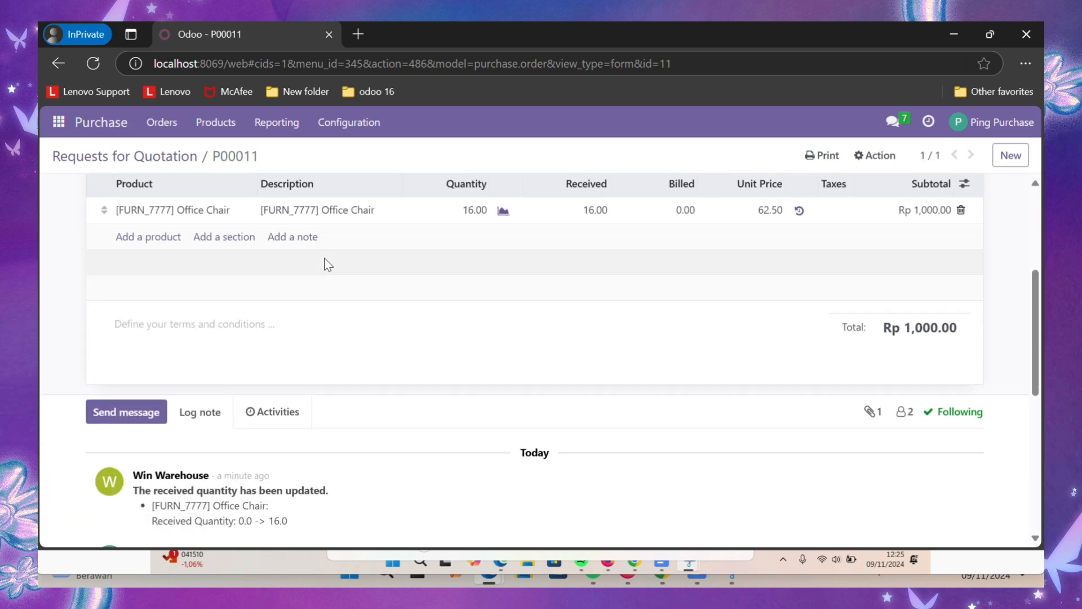
scroll(324, 259, down, 1)
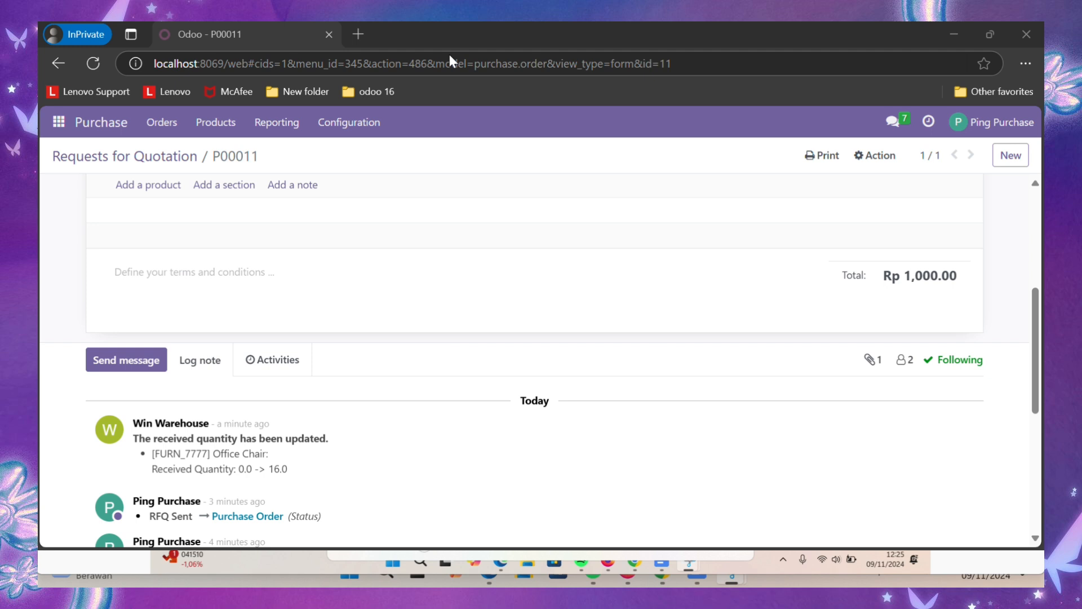
scroll(468, 292, down, 3)
scroll(471, 291, down, 1)
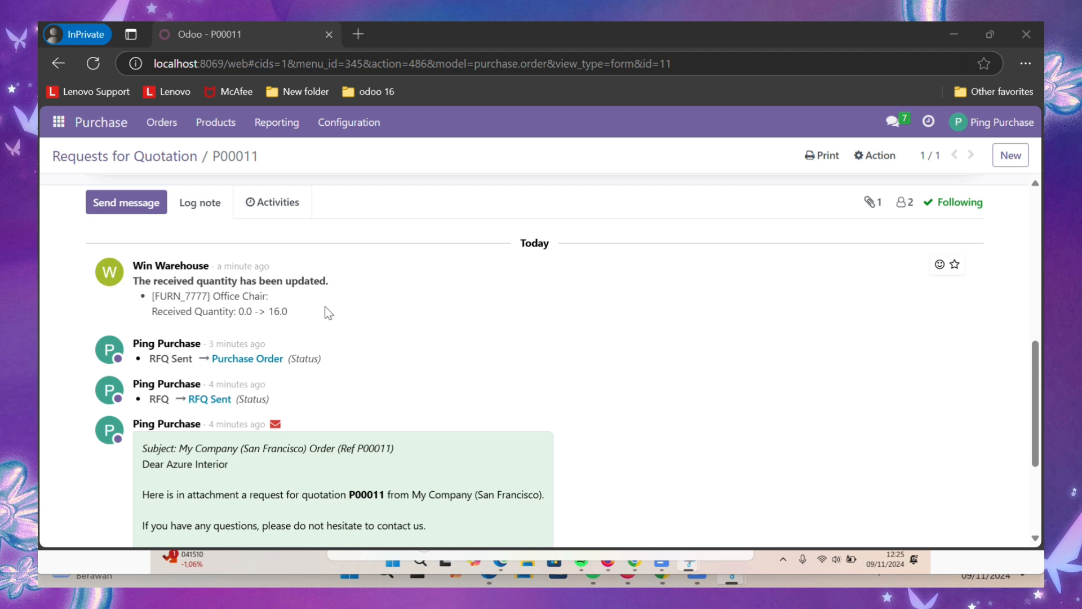
scroll(329, 313, up, 3)
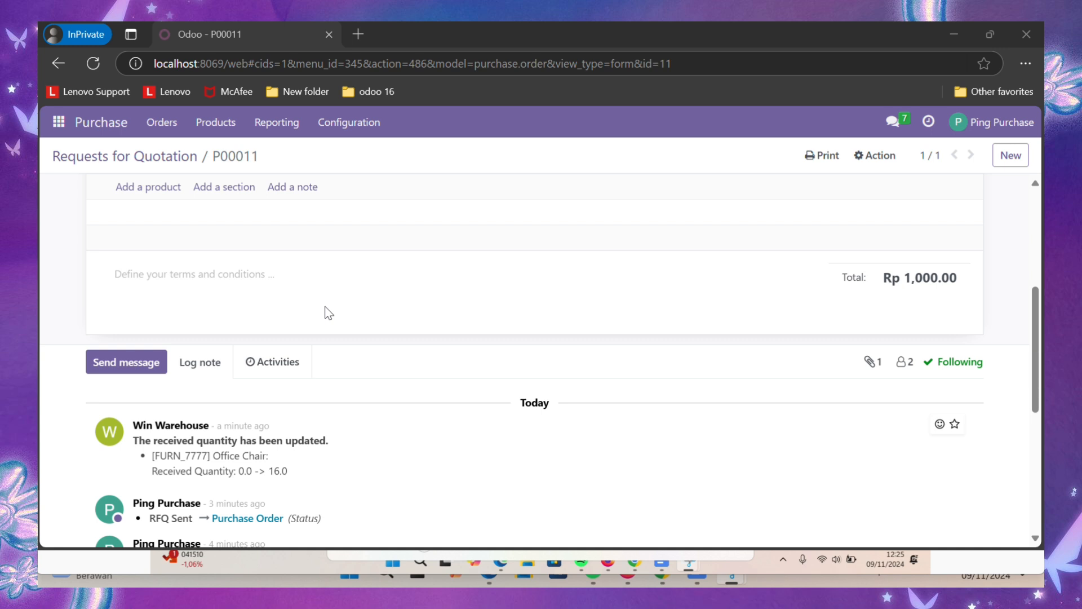
scroll(329, 313, up, 1)
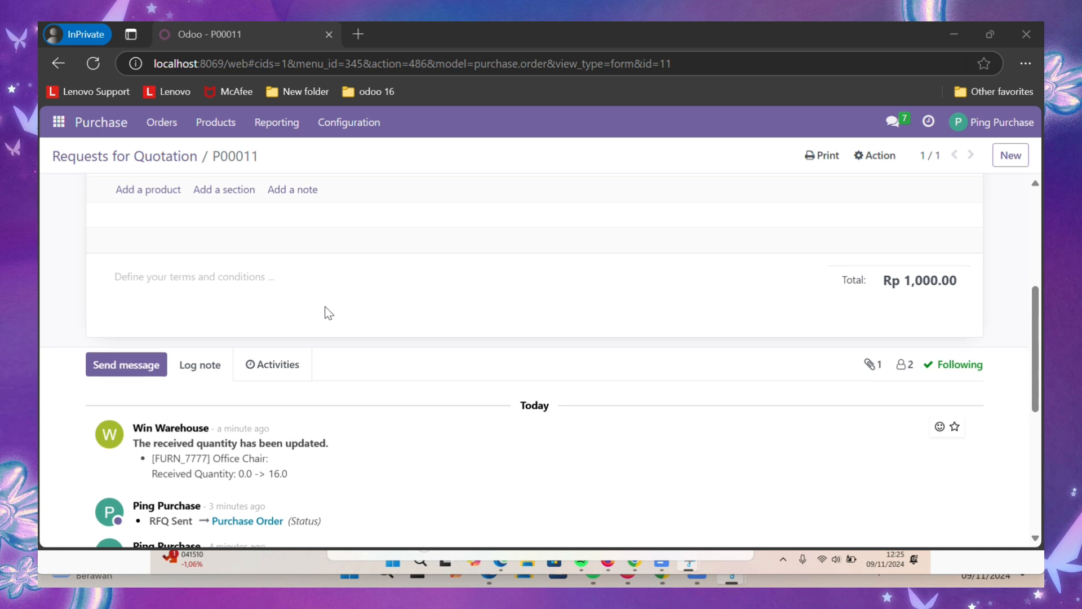
scroll(328, 314, up, 1)
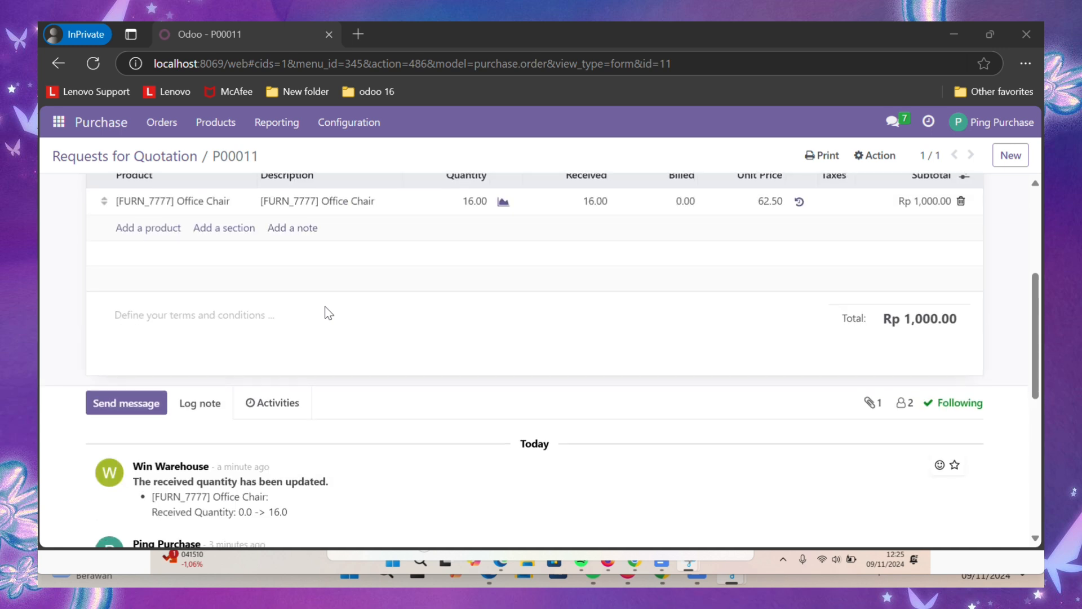
scroll(328, 314, up, 1)
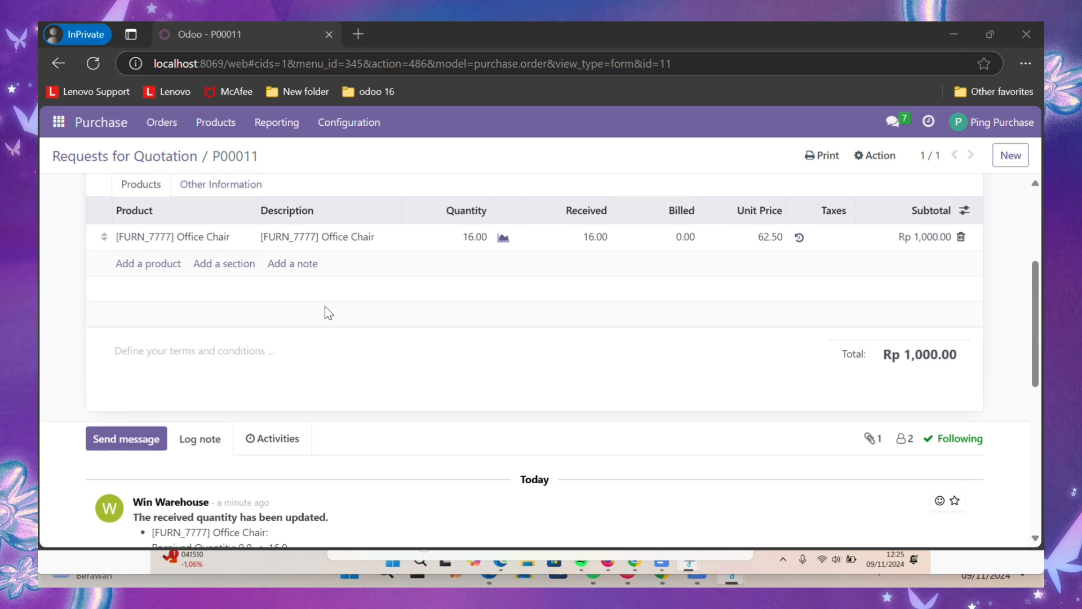
scroll(329, 314, up, 5)
- Create a draft vendor bill from P00011 and review its Office Chair lines
click(104, 187)
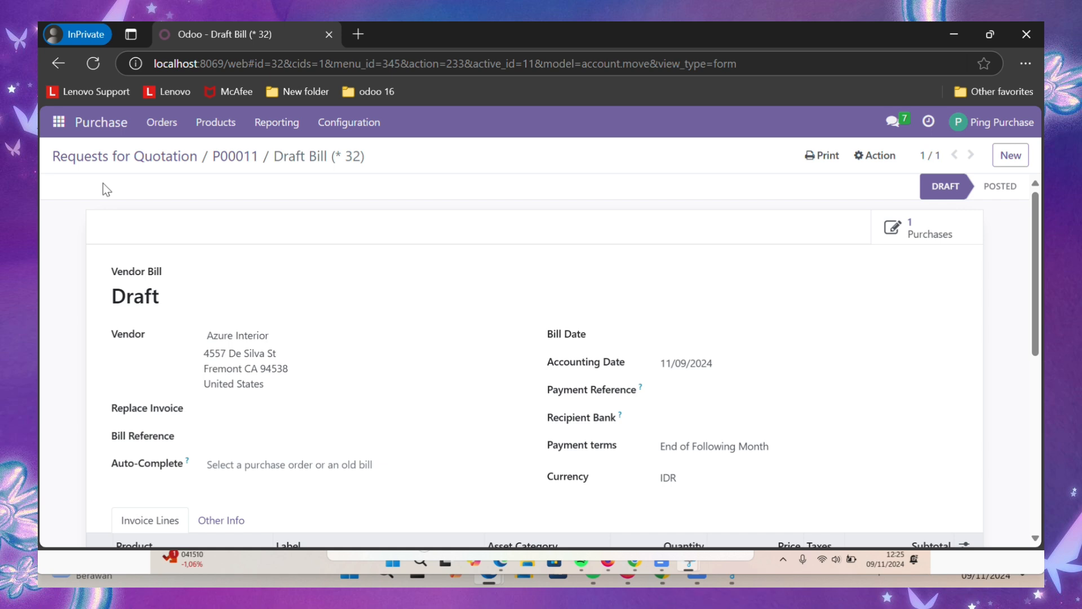
scroll(391, 235, down, 4)
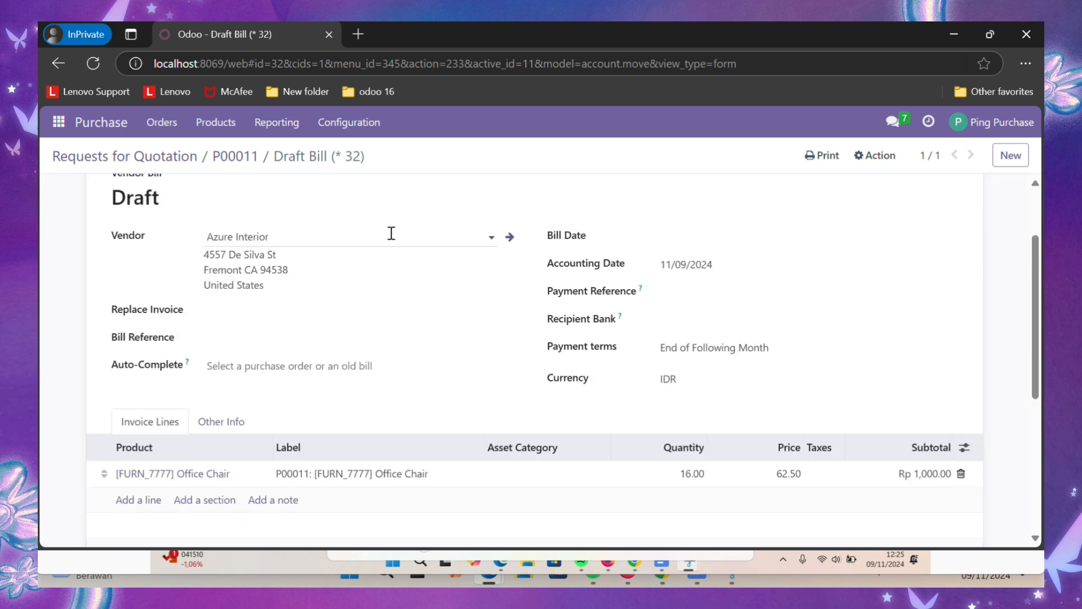
scroll(390, 232, down, 1)
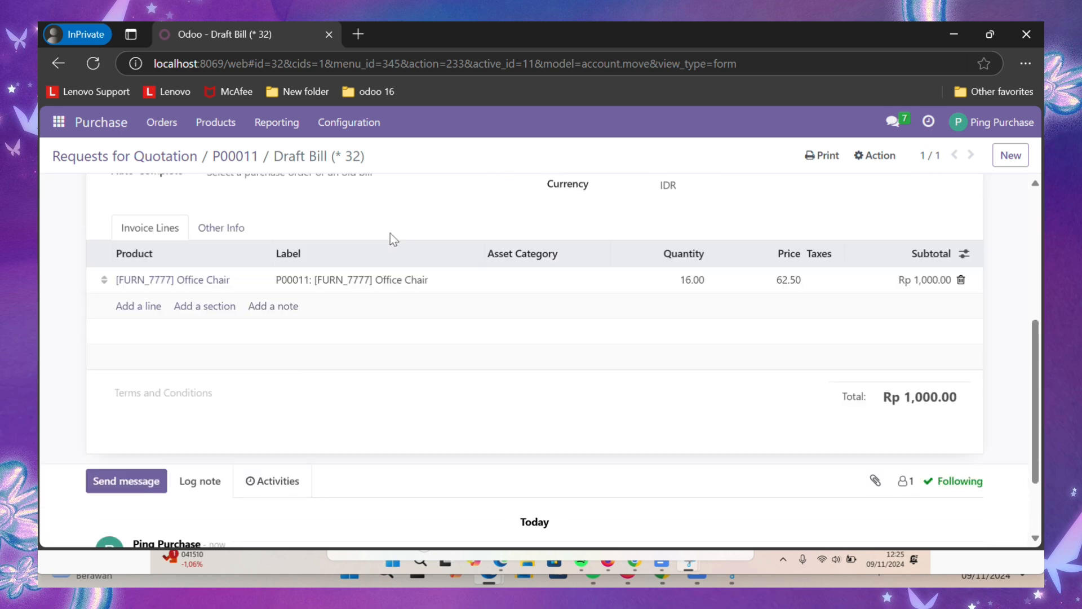
scroll(389, 237, down, 2)
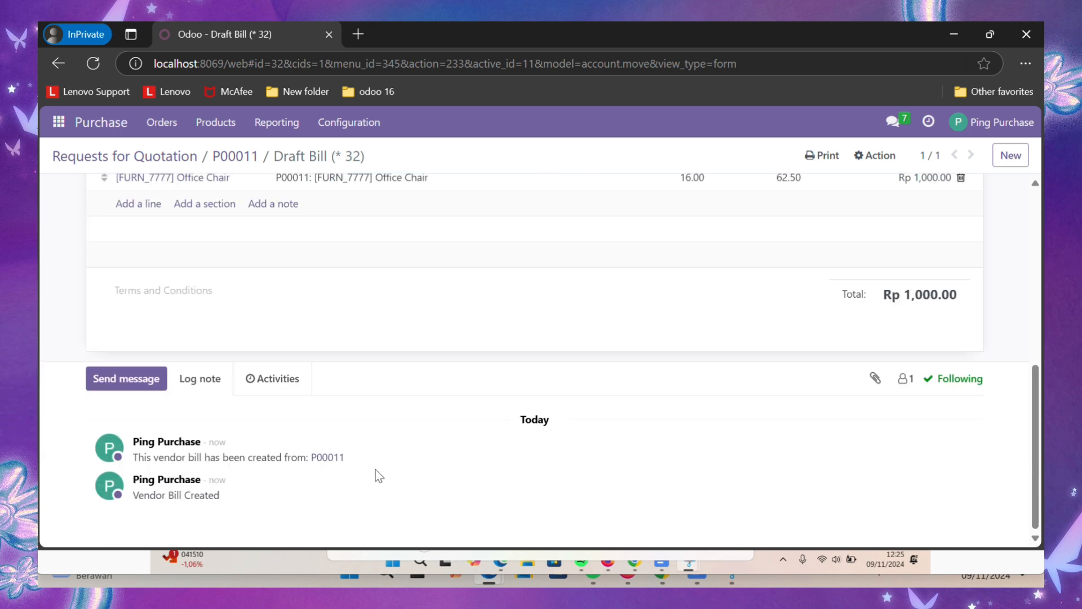
scroll(376, 475, up, 7)
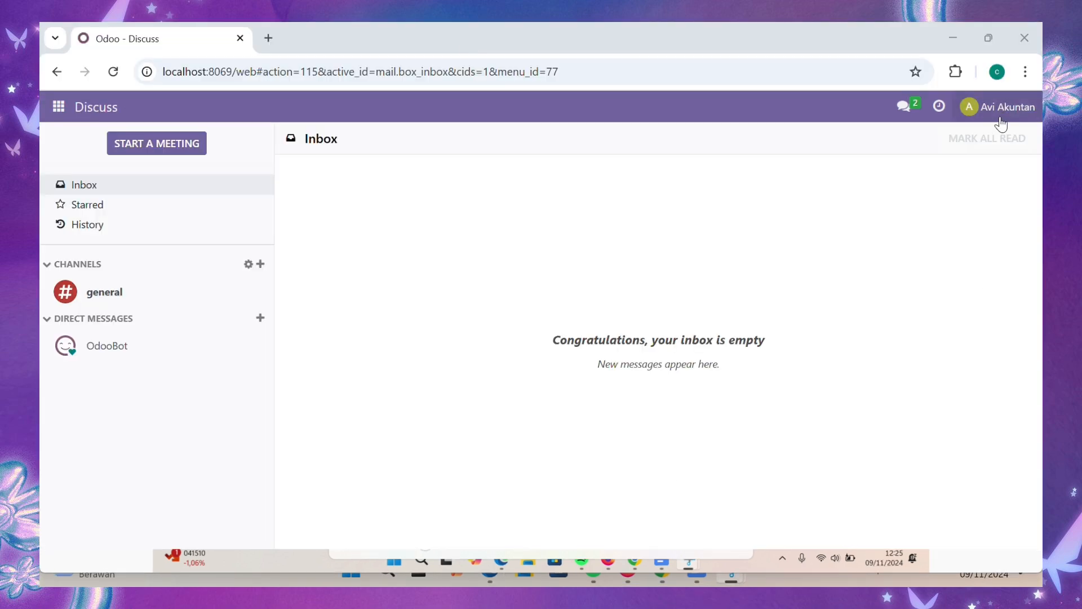
- Go to Accounting and open the draft Azure Interior invoice for 16 Office Chairs
click(59, 107)
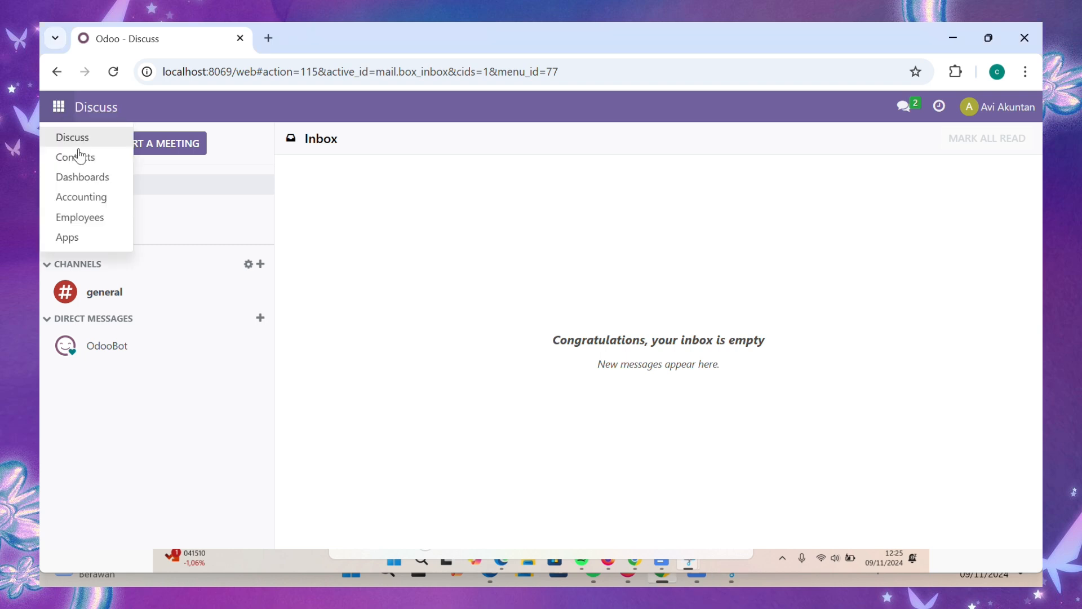
click(83, 198)
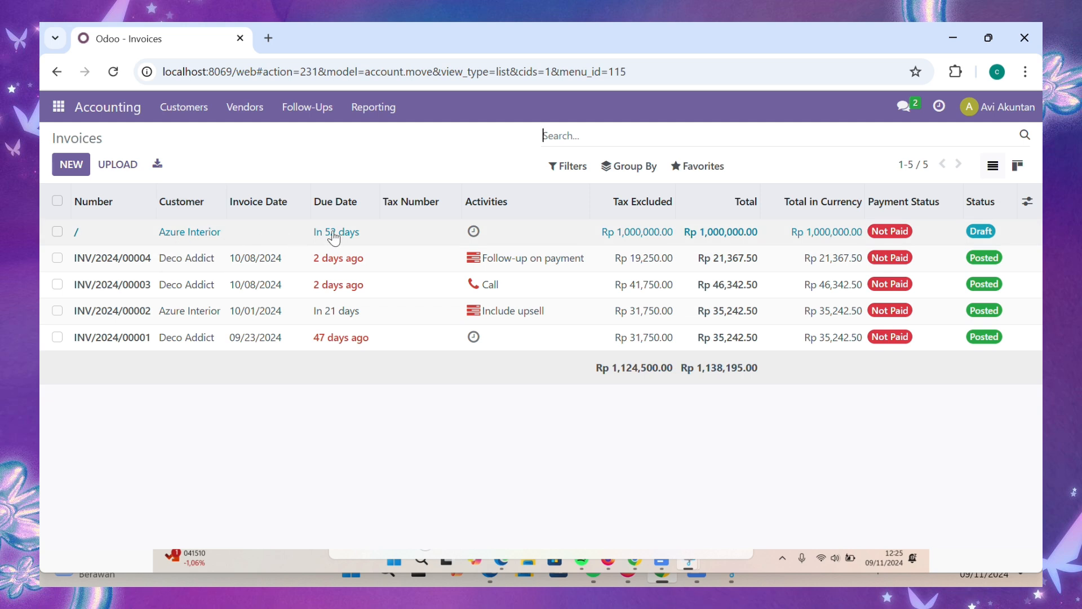
click(130, 228)
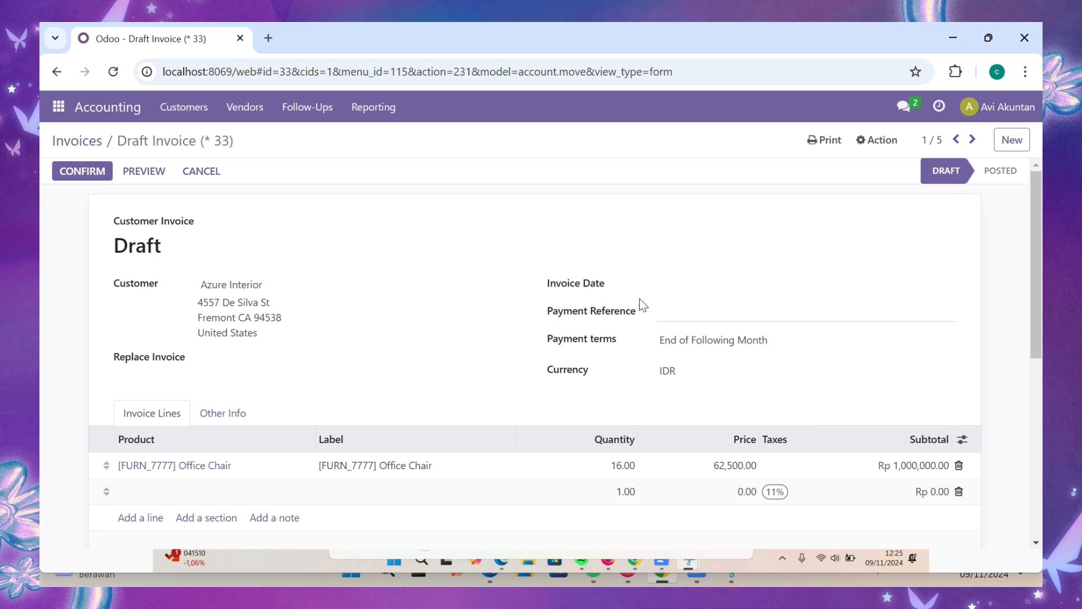
- Set the invoice date to 11/09/2024 and confirm, posting it as INV/2024/00005
click(664, 293)
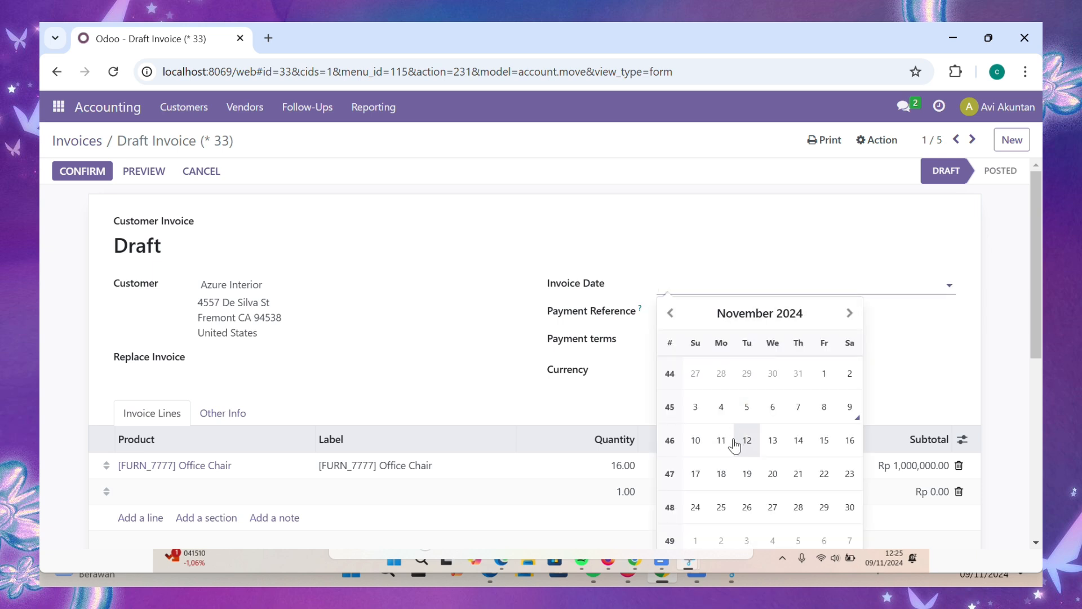
click(850, 414)
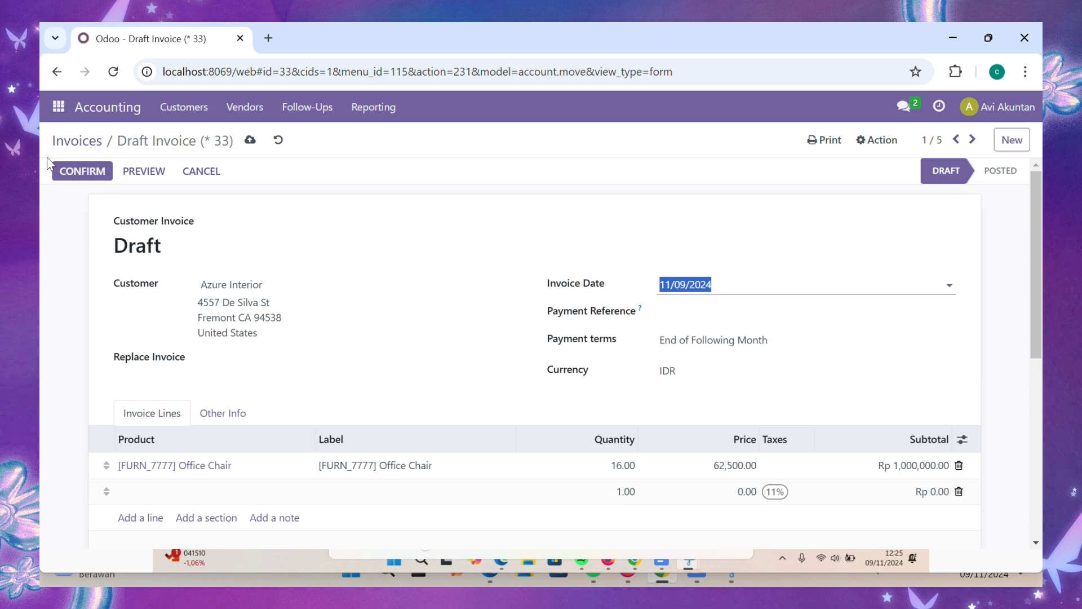
click(66, 179)
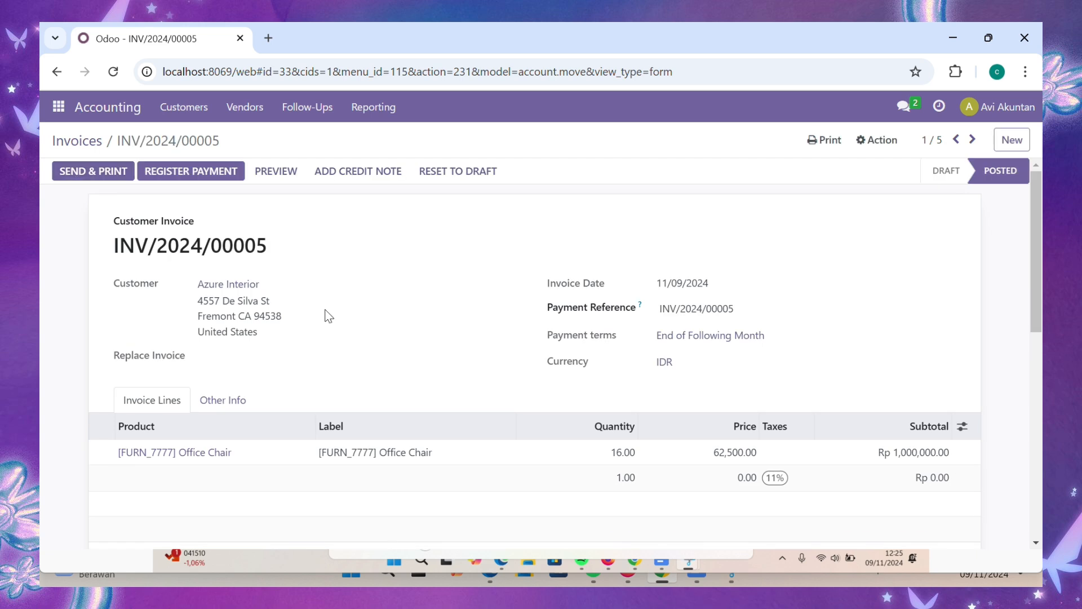
scroll(356, 388, down, 2)
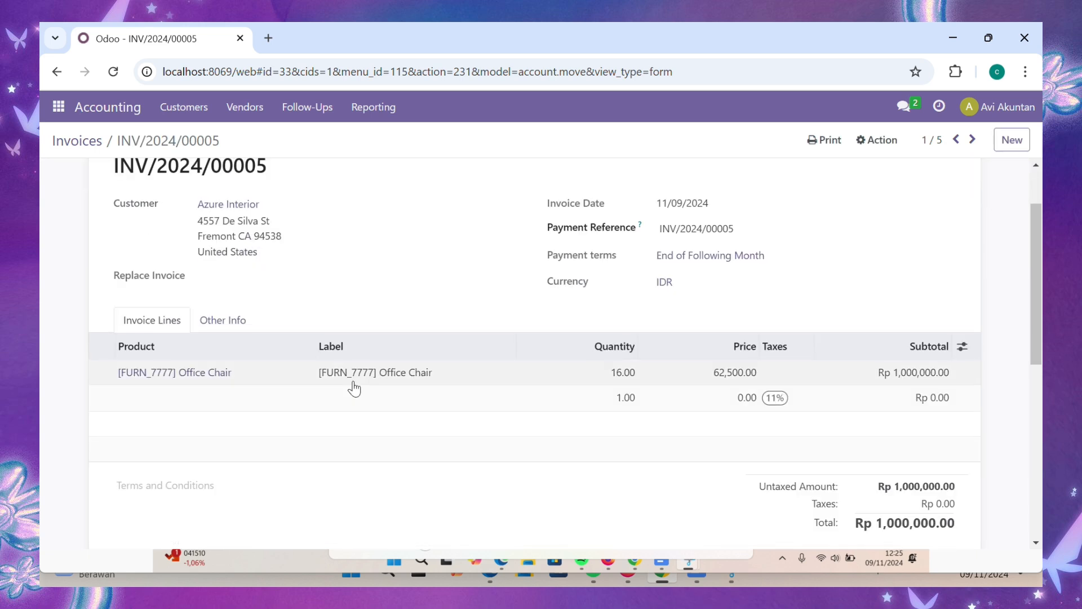
scroll(356, 388, down, 2)
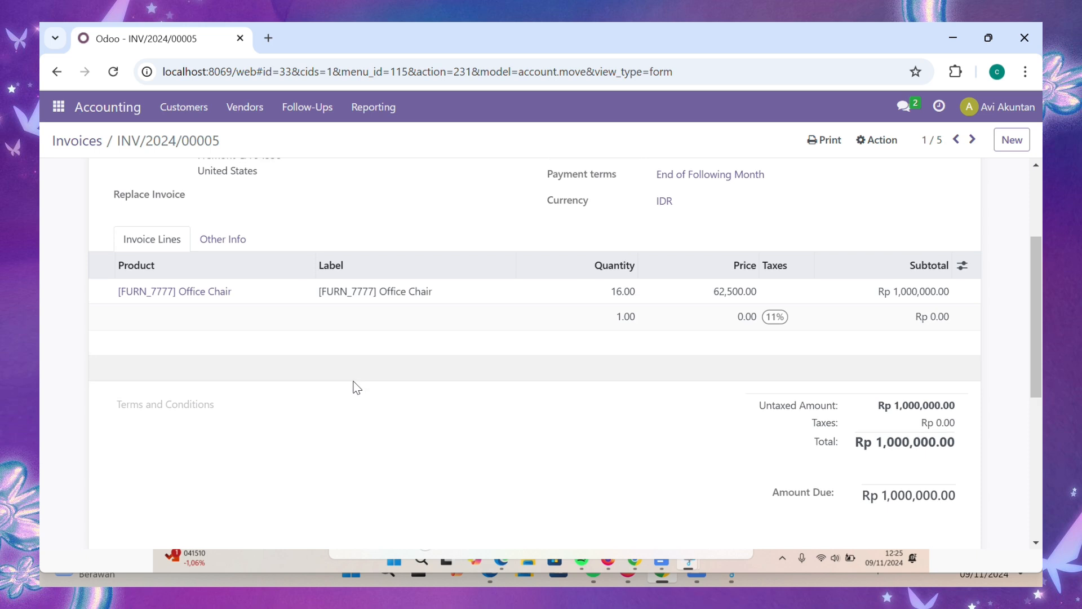
scroll(356, 388, down, 1)
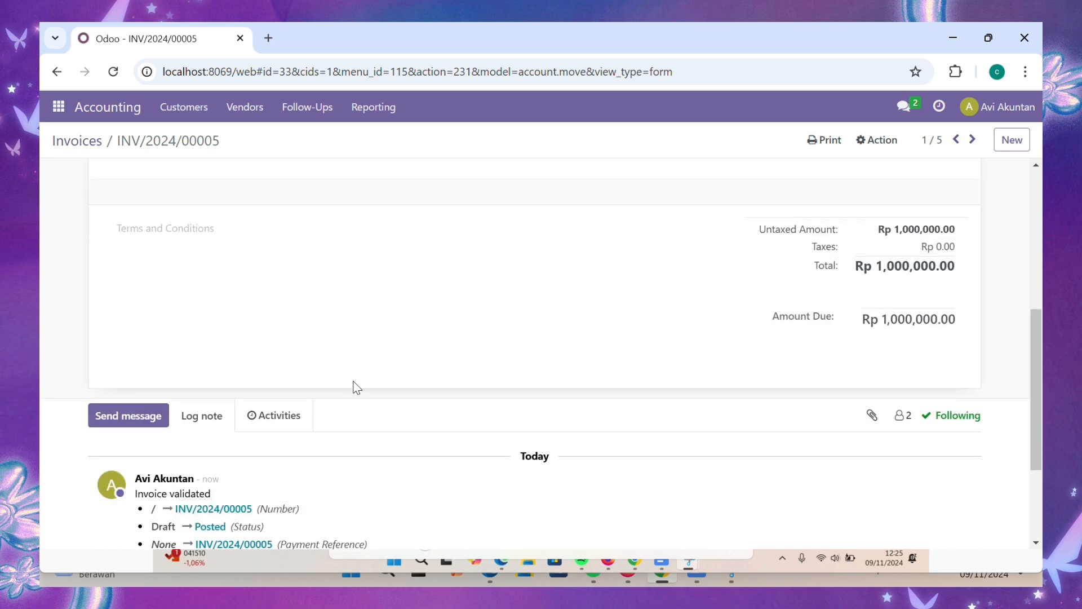
scroll(357, 388, up, 9)
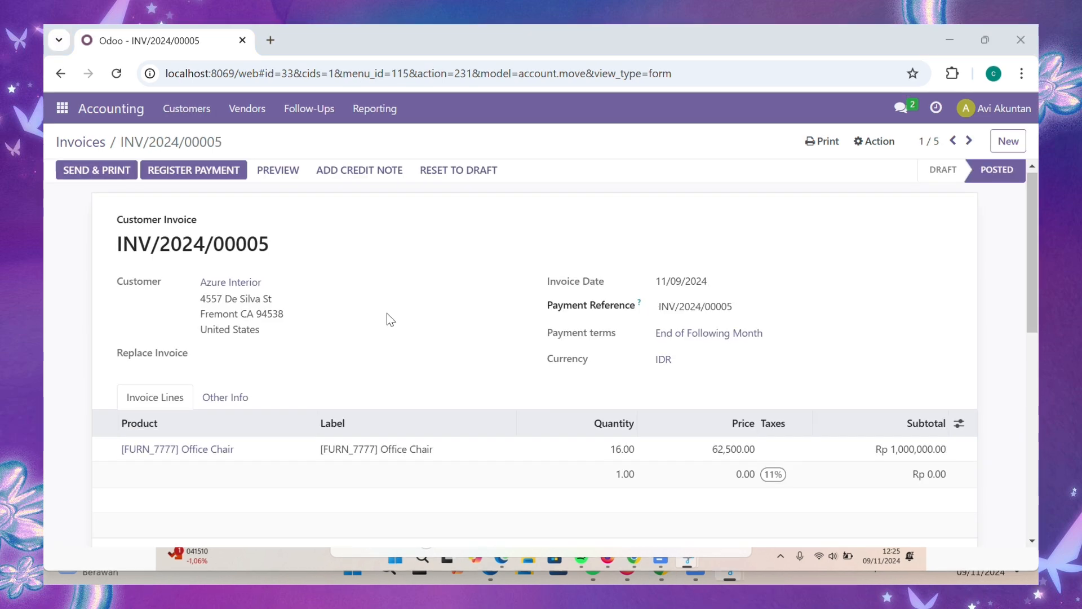
- Register a Rp 1,000,000.00 payment through the Bank journal against INV/2024/00005
click(204, 174)
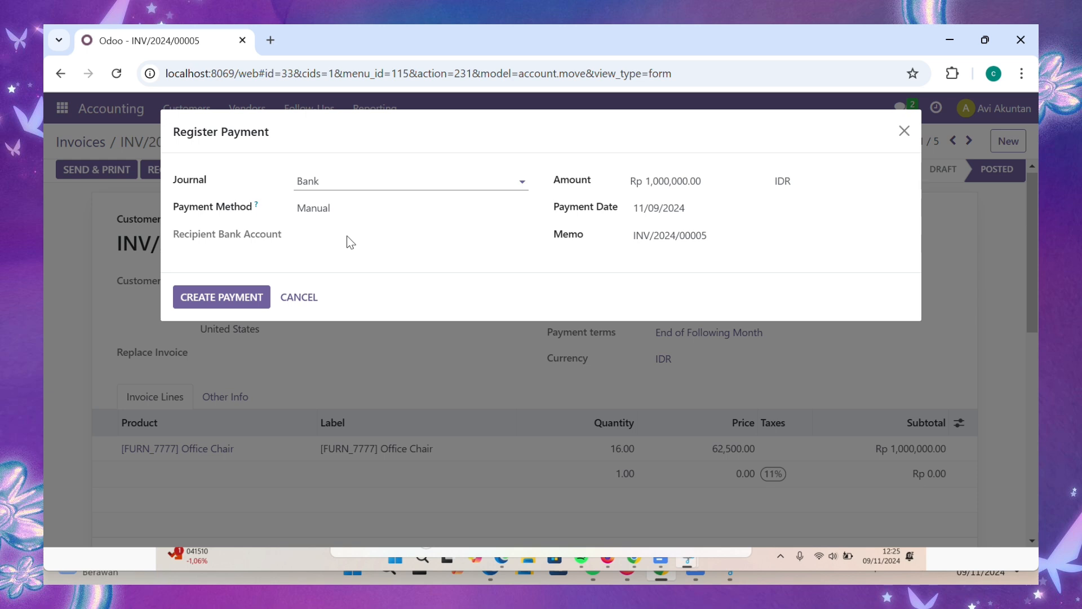
click(221, 298)
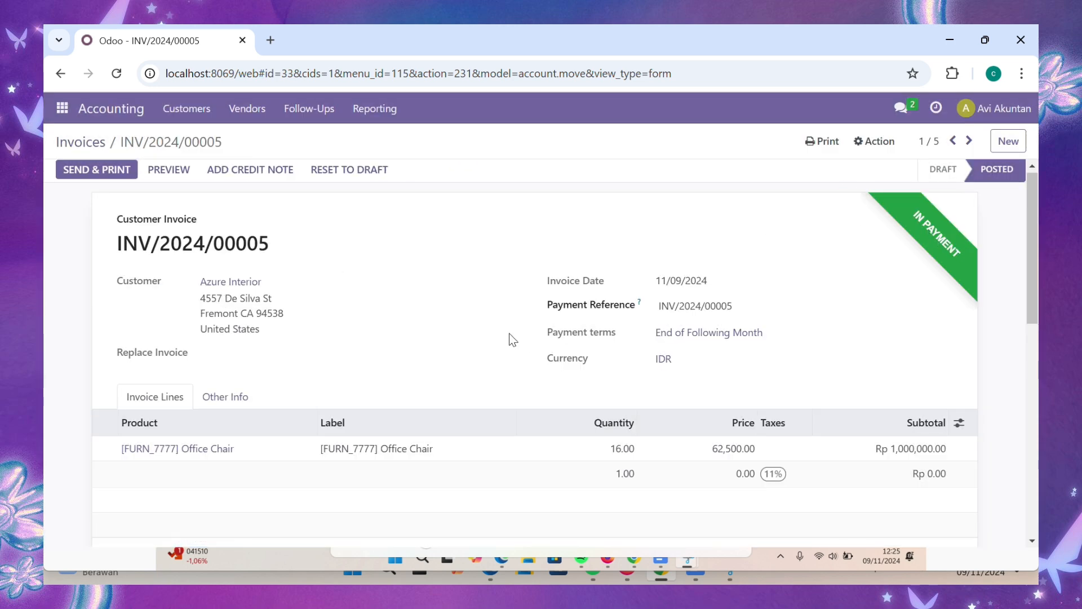
scroll(509, 333, down, 10)
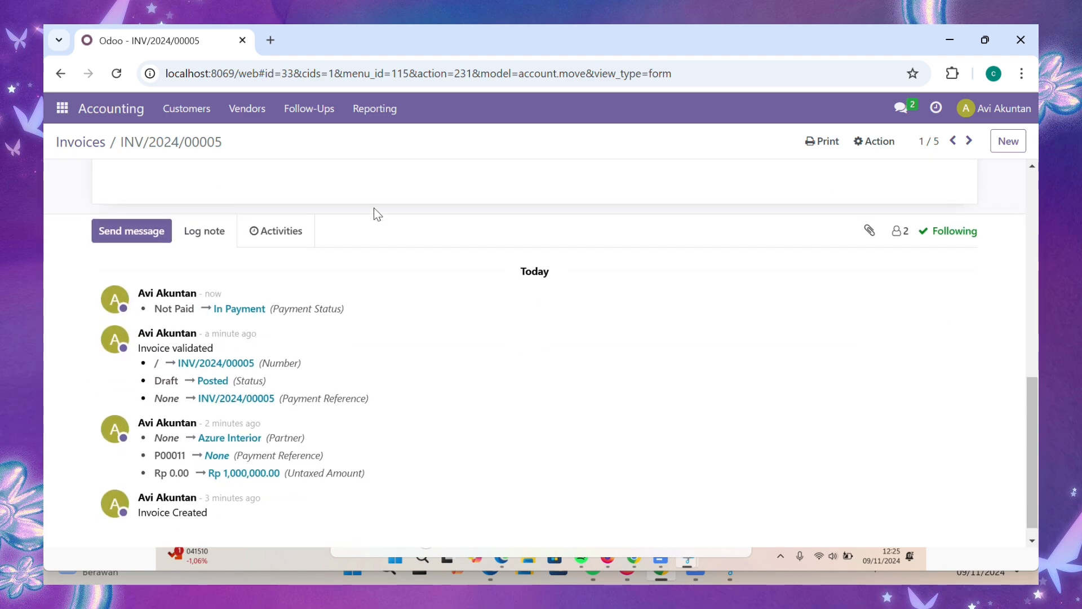
scroll(375, 213, up, 10)
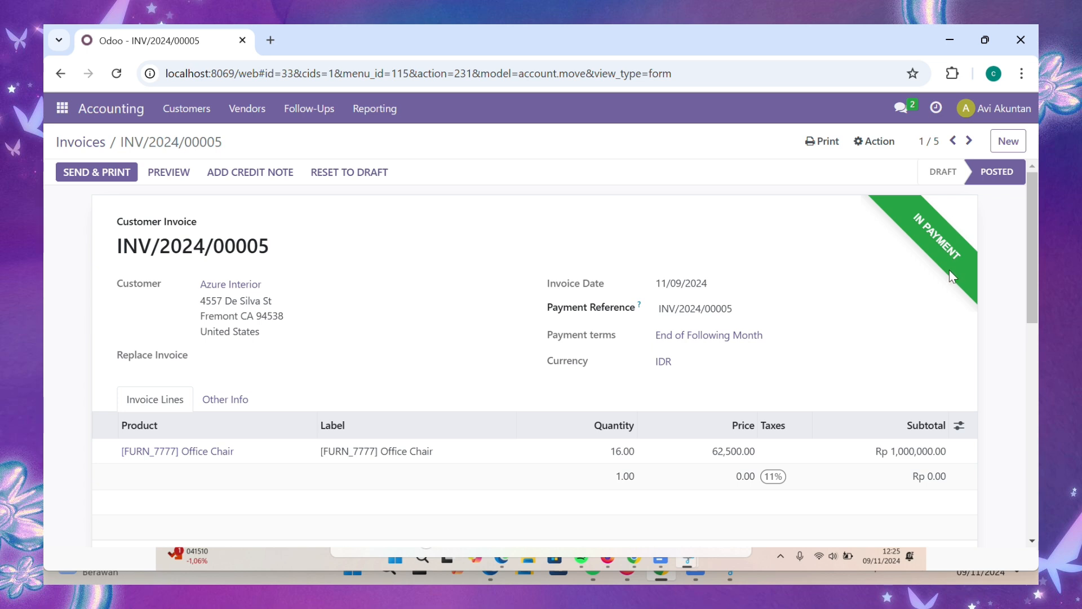